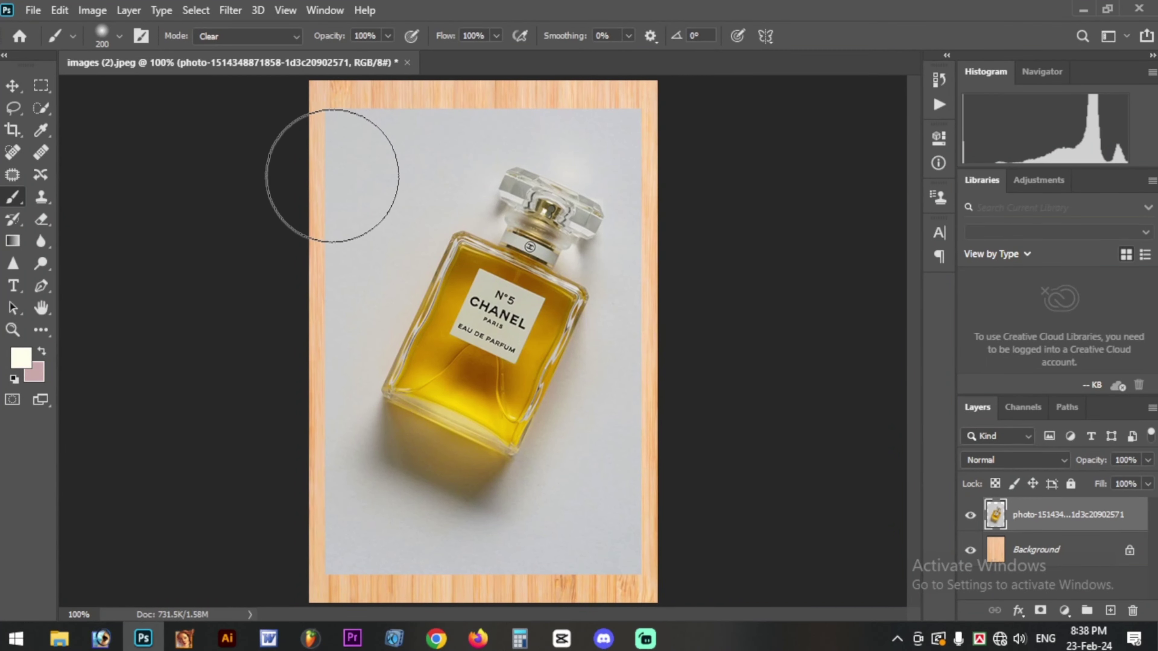
Step: Erase the photo's top-left with a Clear-mode brush so the wood shows along the left and top edges
mouse_move(336, 167)
mouse_down()
mouse_move(494, 87)
mouse_move(685, 399)
mouse_move(354, 525)
mouse_move(634, 461)
mouse_up()
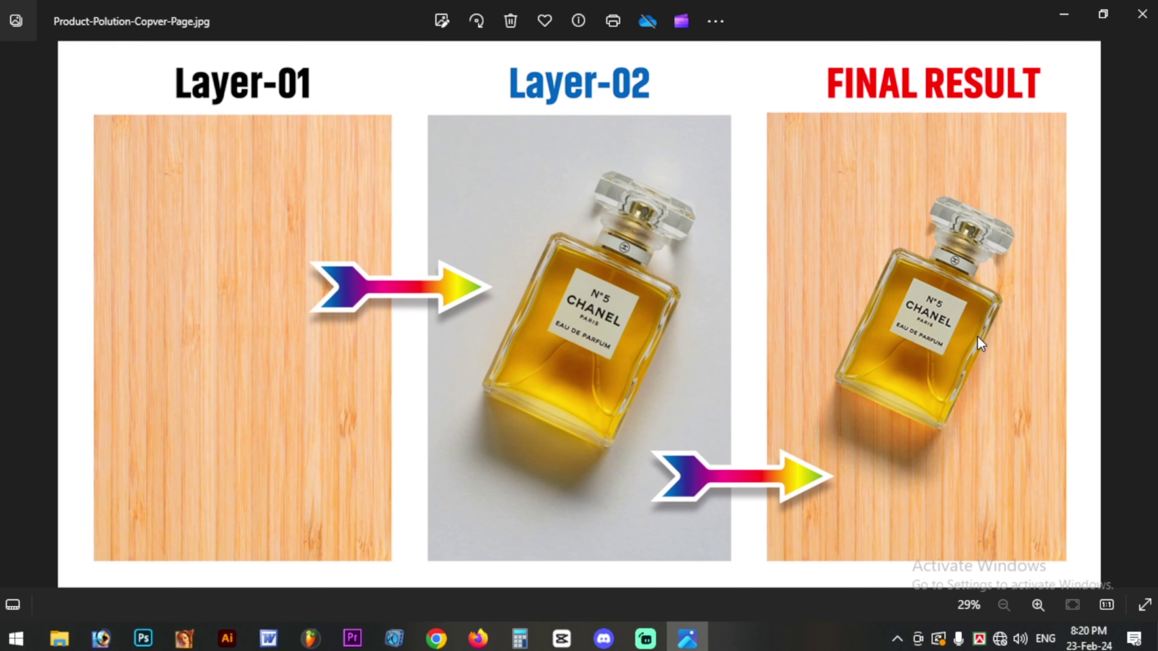
Step: Zoom into the reference final result, close the Photos viewer and return to Photoshop
scroll(977, 336, up, 2)
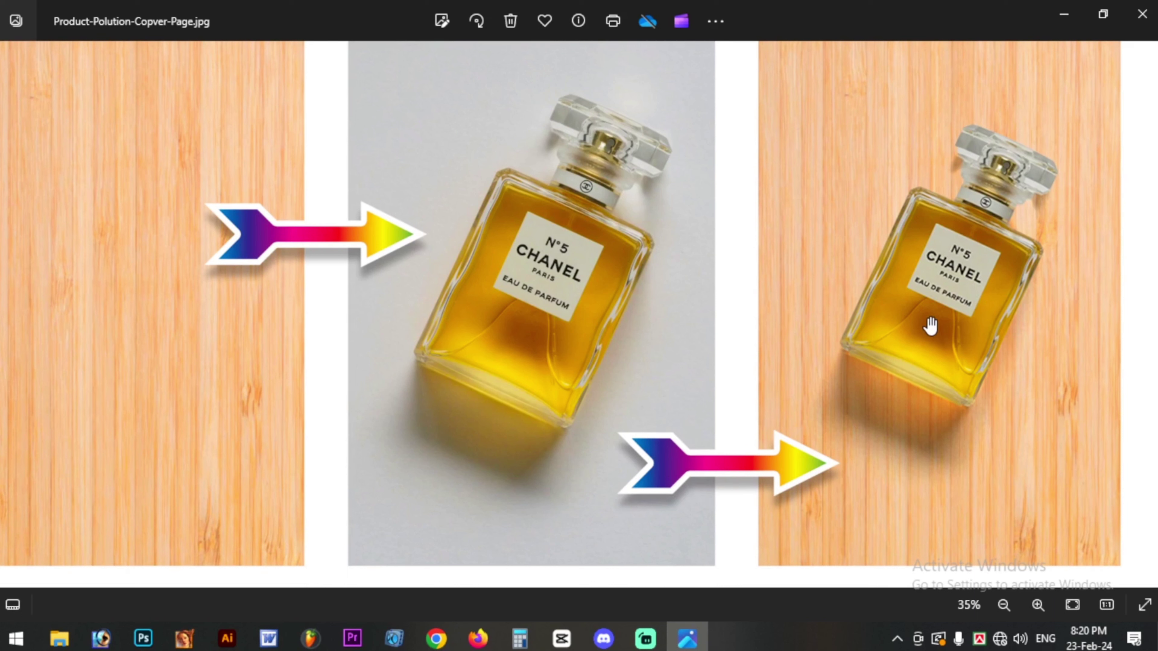
key(alt+F4)
key(alt+Tab)
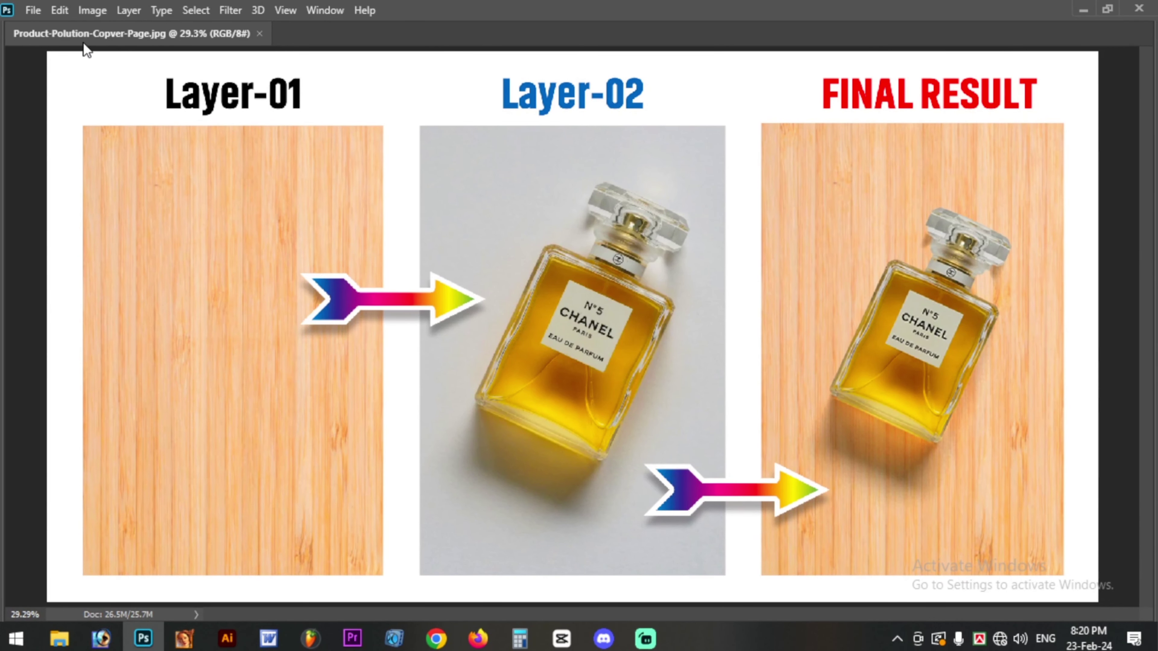
Step: Open the wood-texture file images (2).jpeg
click(32, 11)
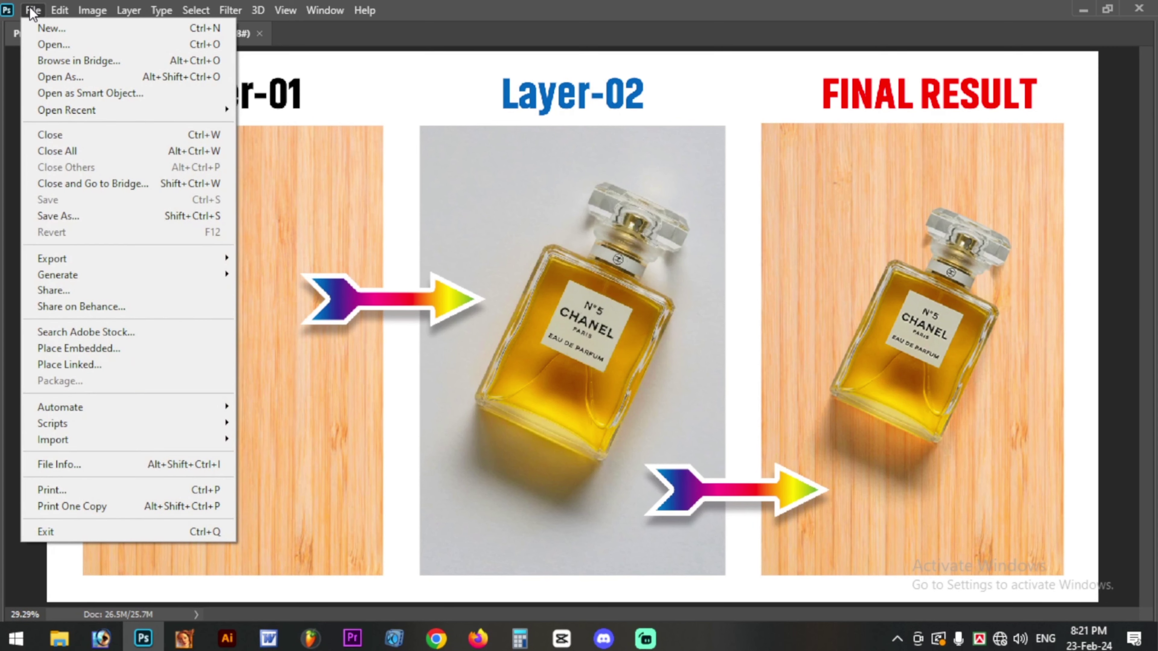
click(65, 45)
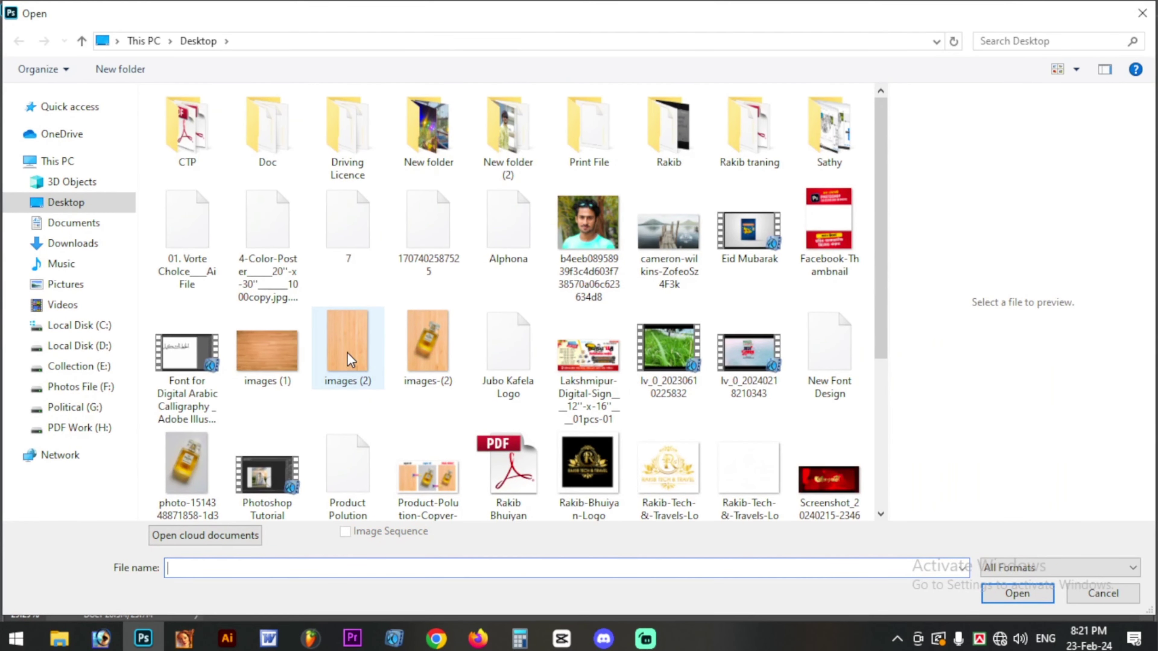
double_click(346, 352)
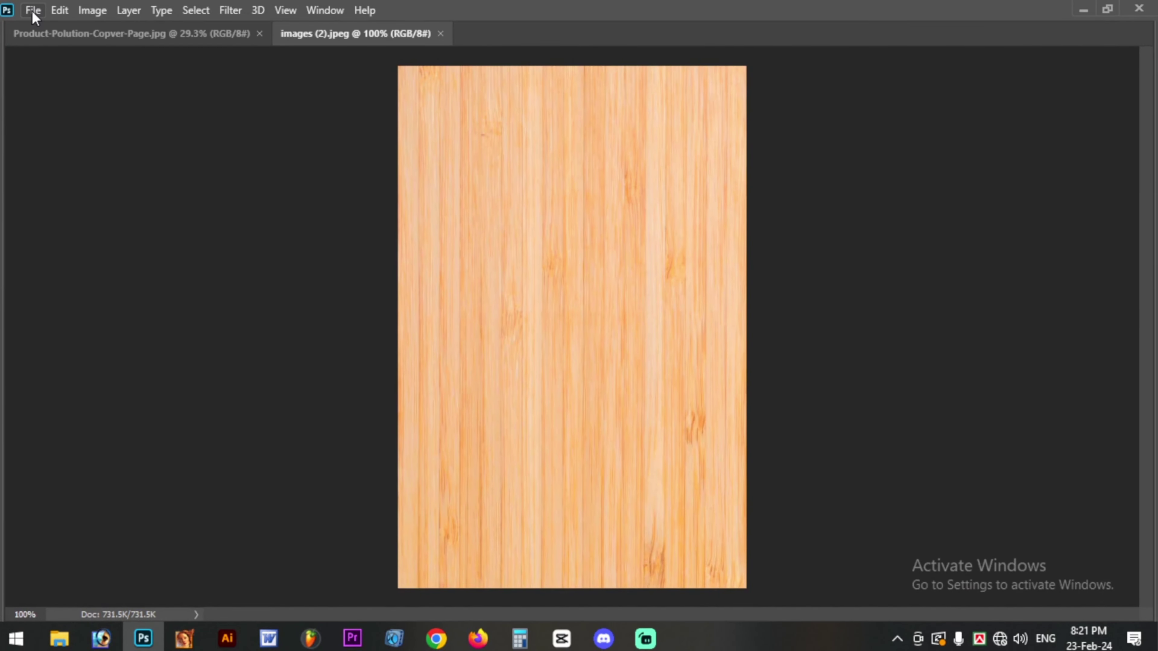
Step: Place the perfume photo as an embedded layer over the wood texture
click(33, 10)
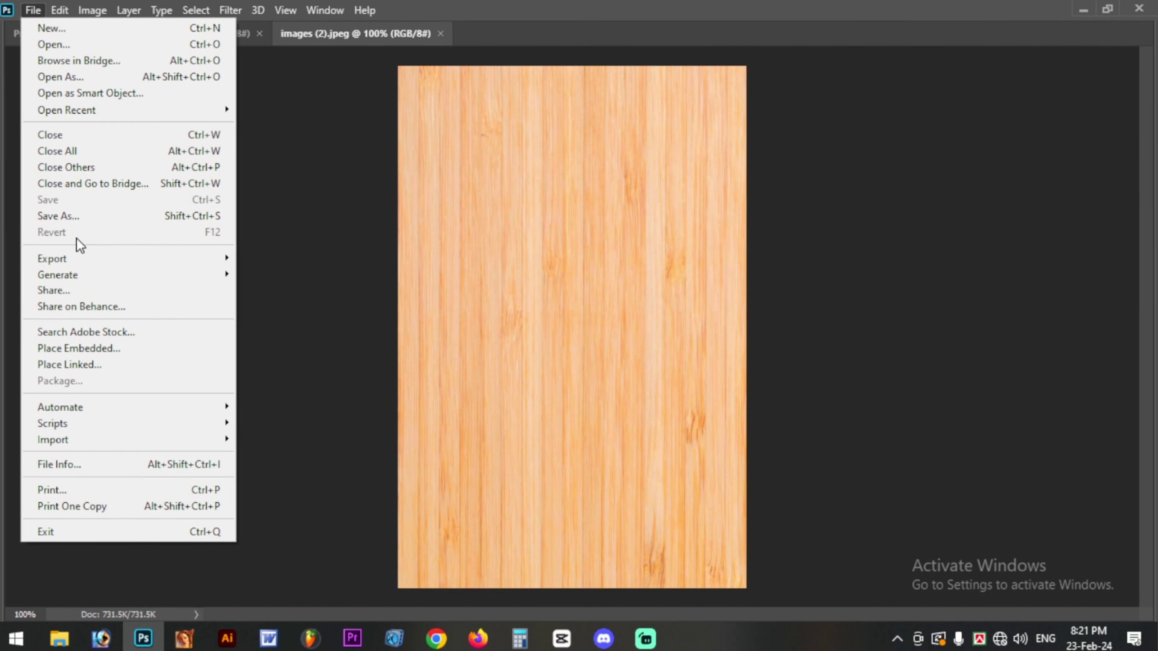
click(109, 353)
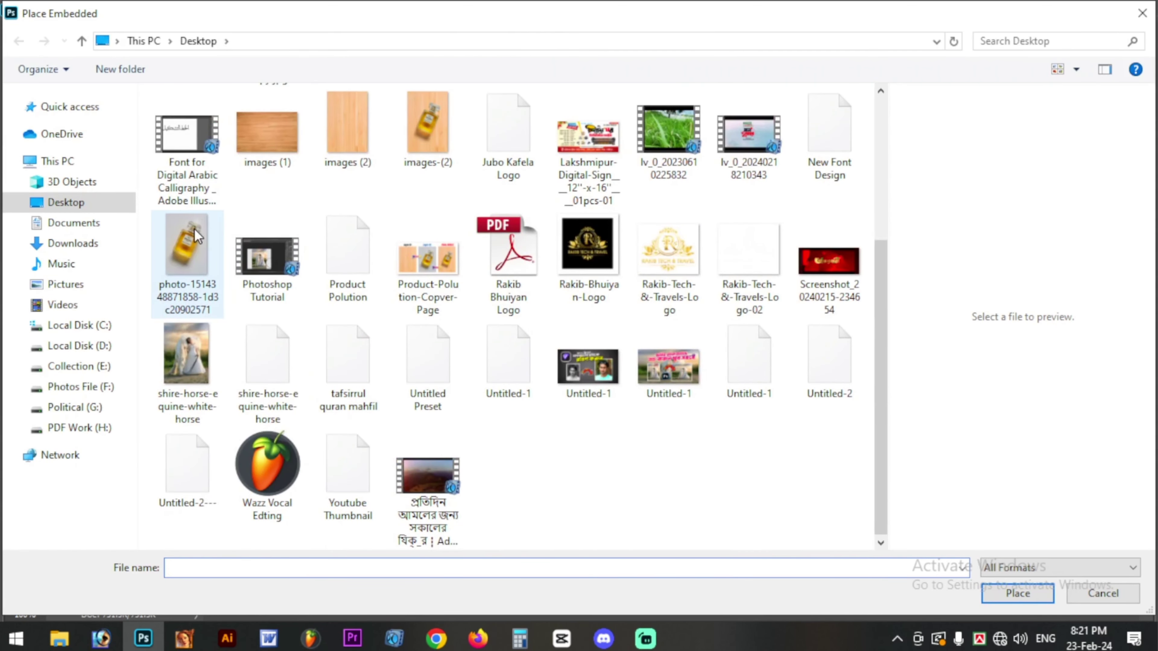
double_click(186, 244)
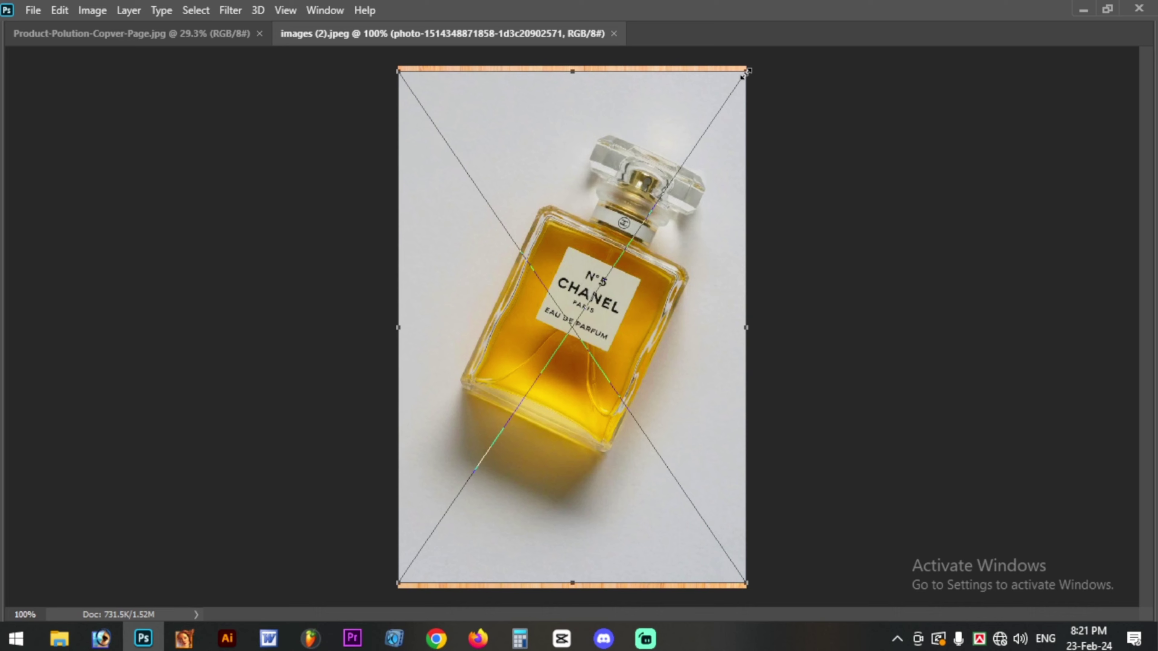
Step: Commit the placed perfume photo, restore the panels and rasterize the layer
key(Return)
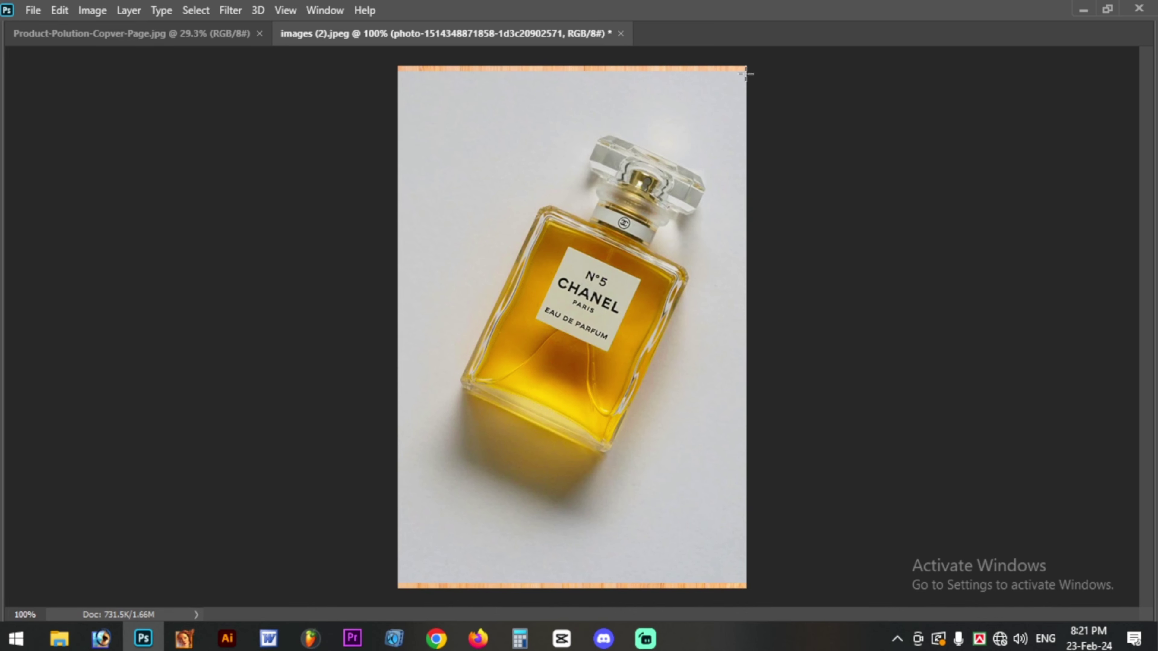
key(Tab)
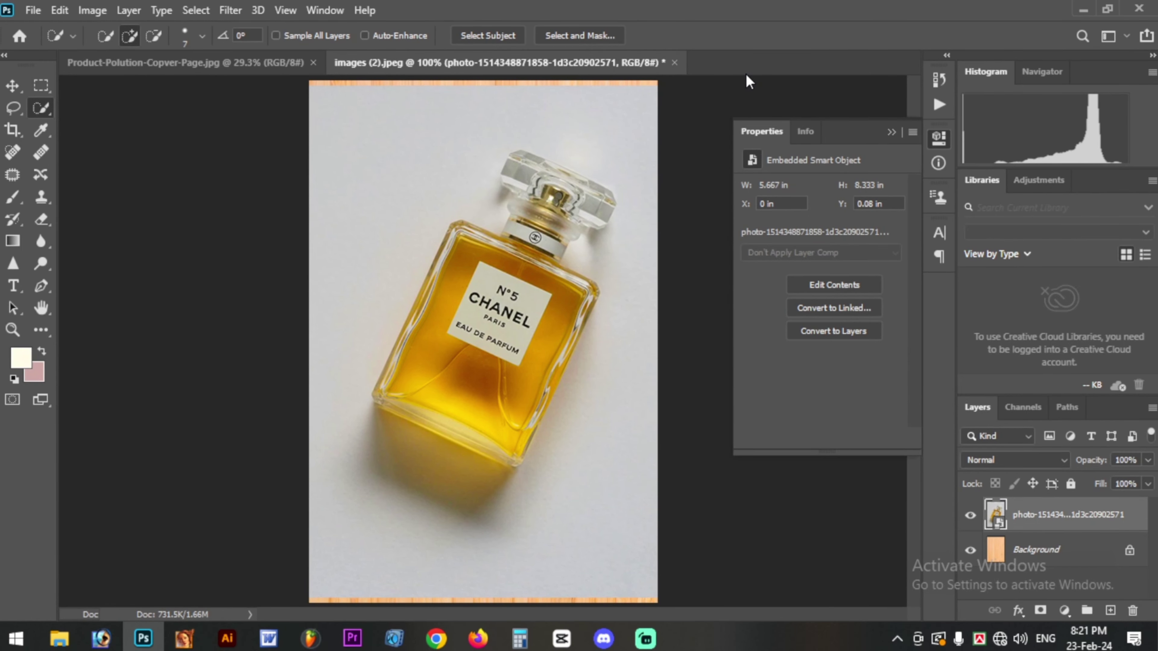
right_click(1038, 519)
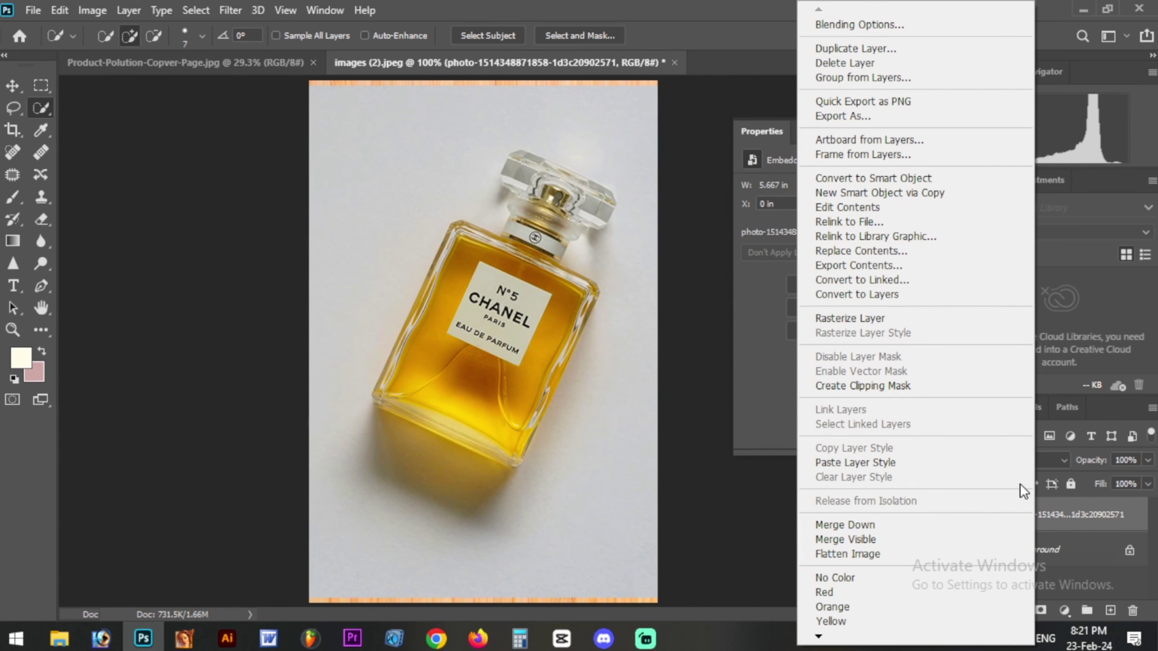
click(833, 319)
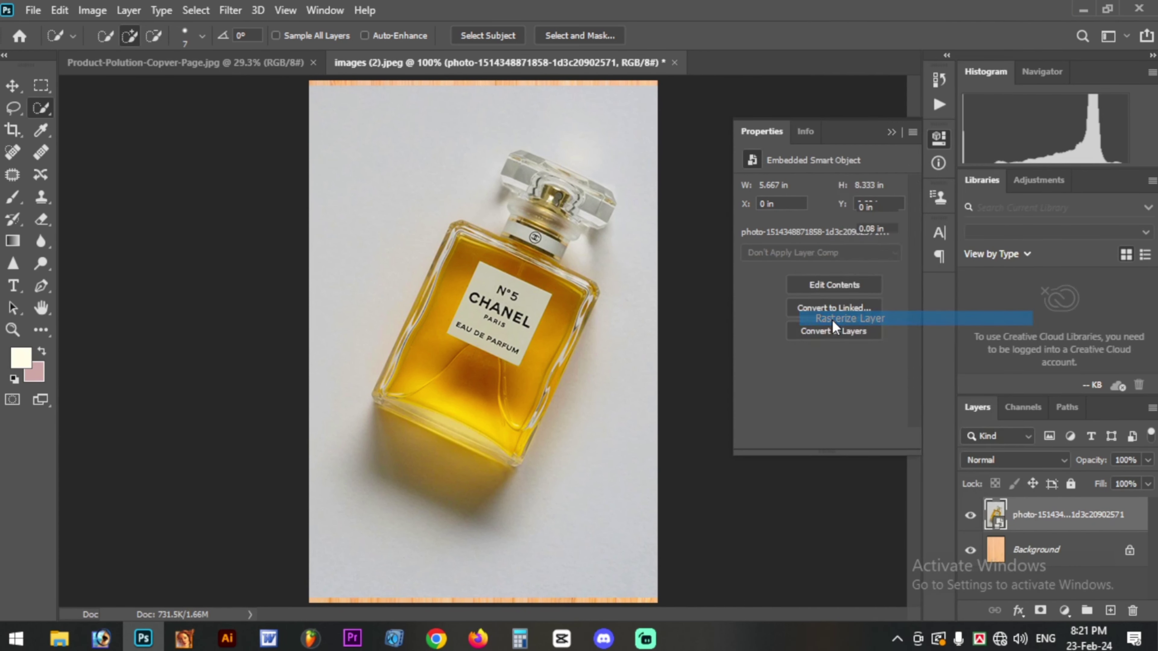
Step: Duplicate the rasterized perfume layer
right_click(1028, 515)
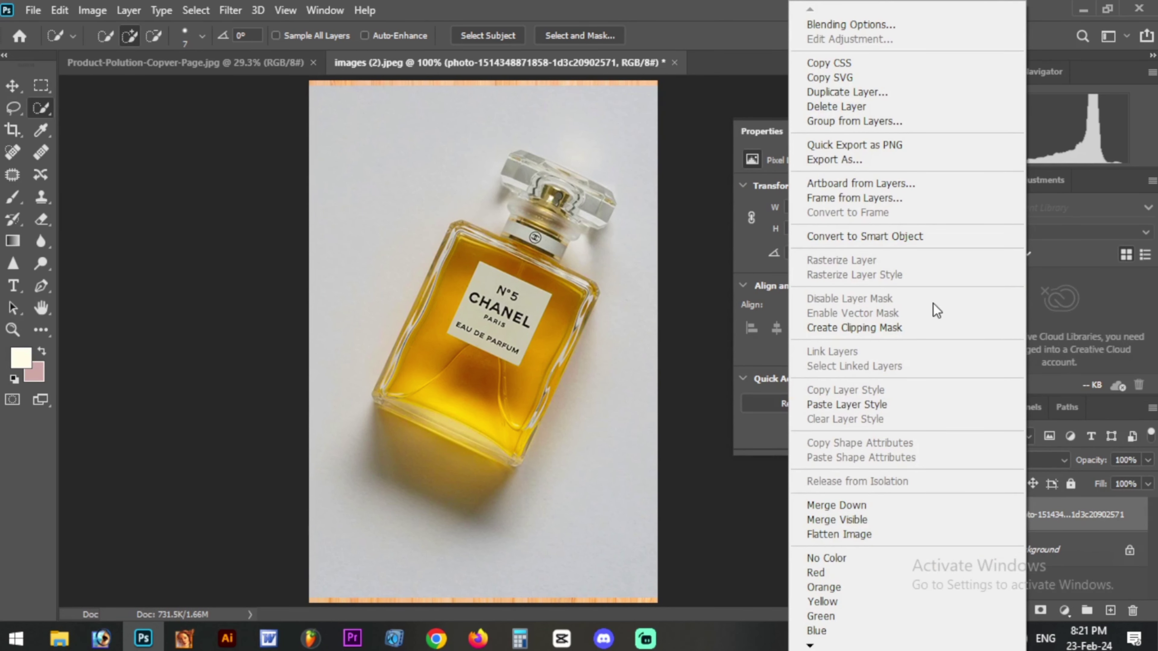
click(841, 94)
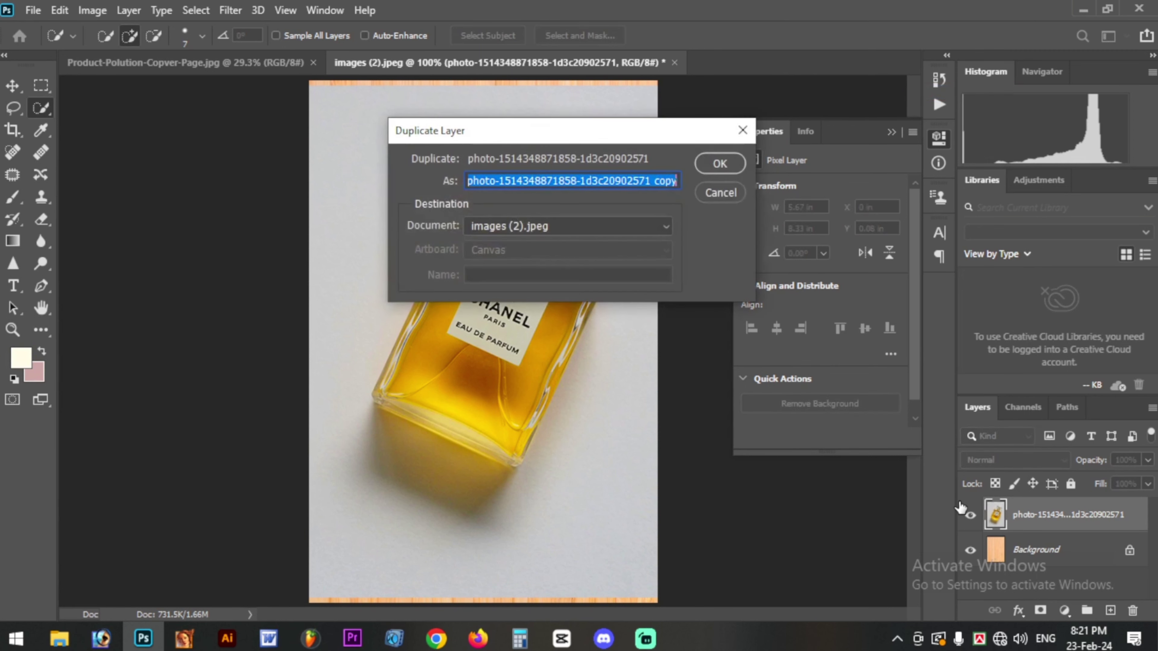
click(723, 167)
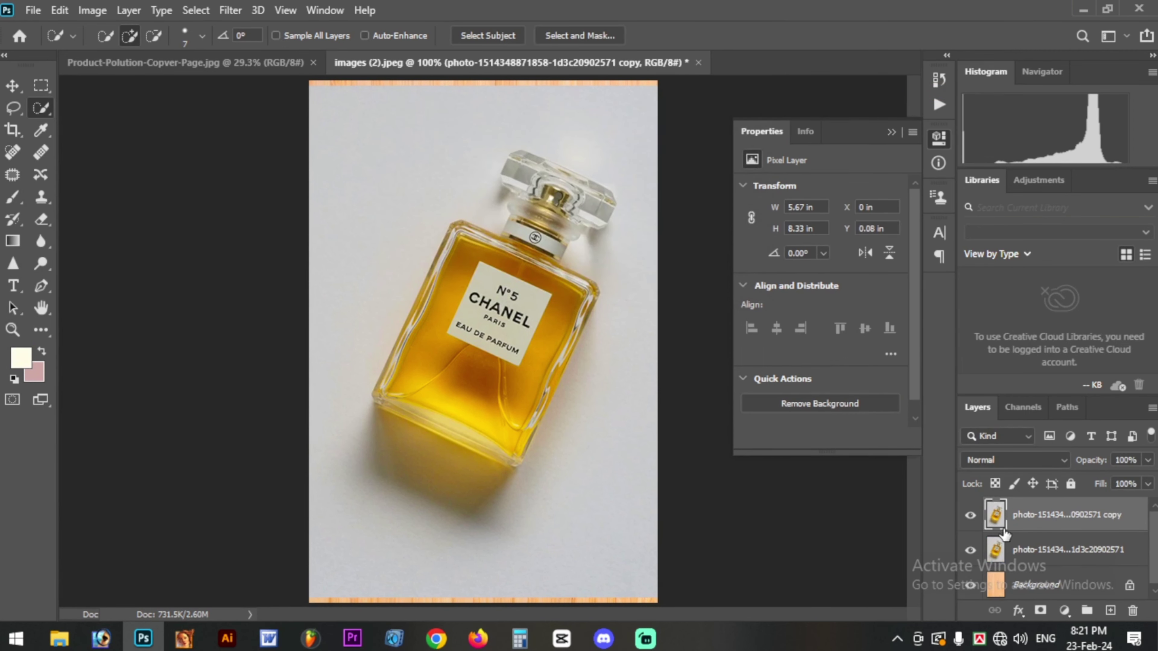
Step: Name the lower perfume layer Sadow and the copy Masking, and hide Sadow
double_click(1032, 551)
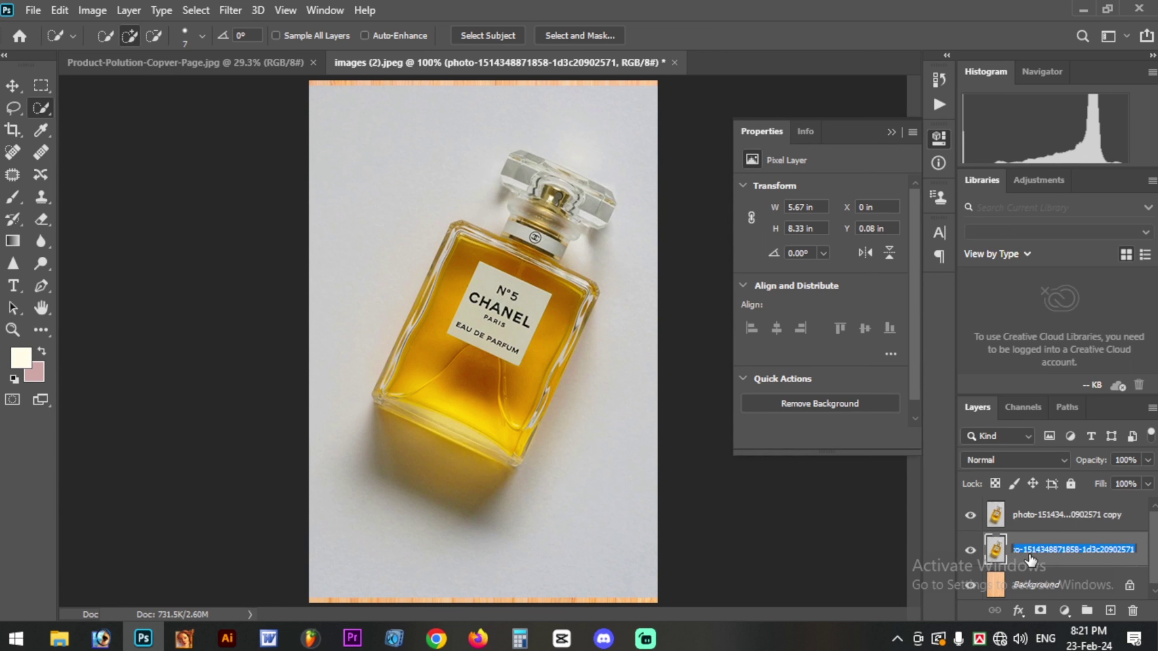
text(s)
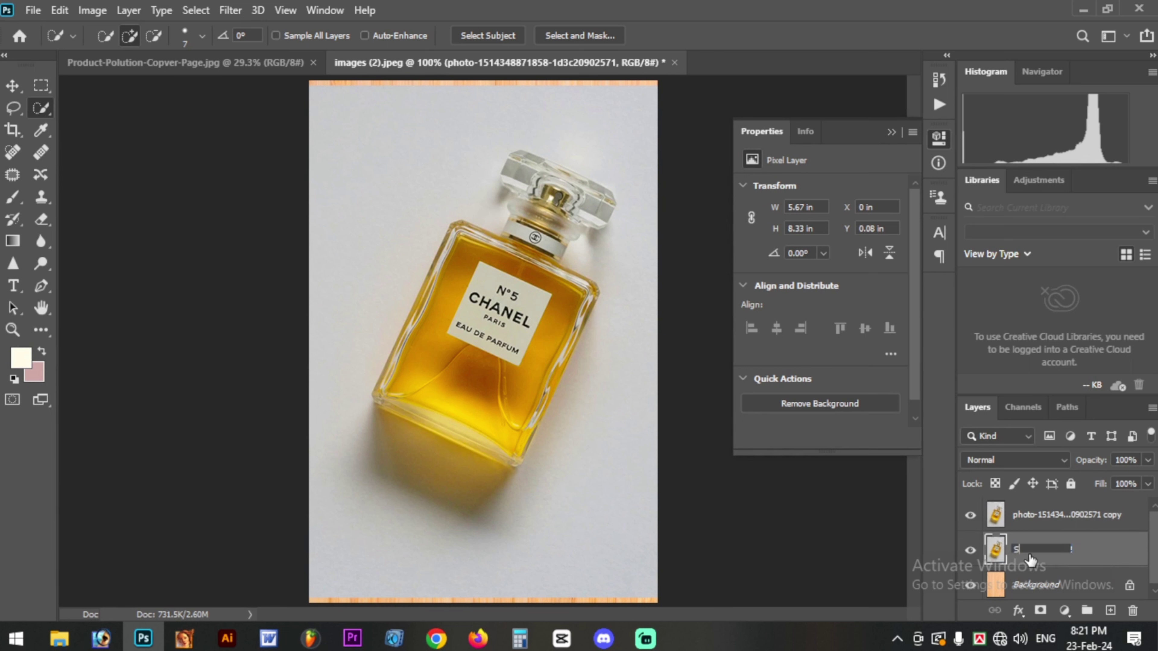
text(adow)
click(1042, 518)
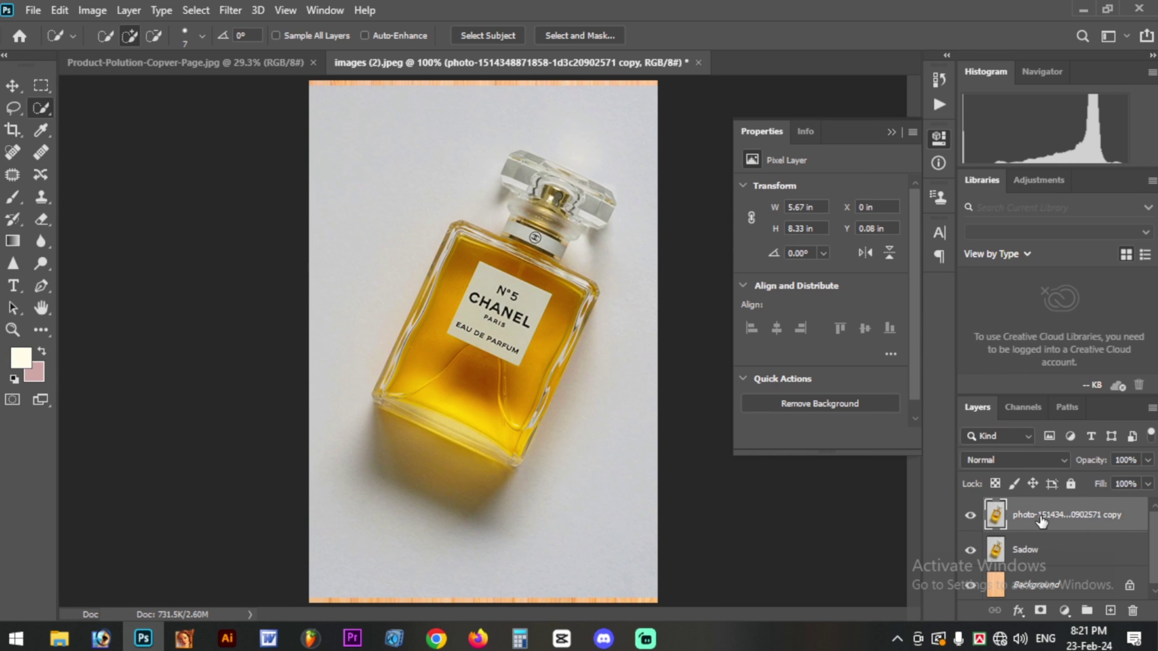
double_click(1043, 515)
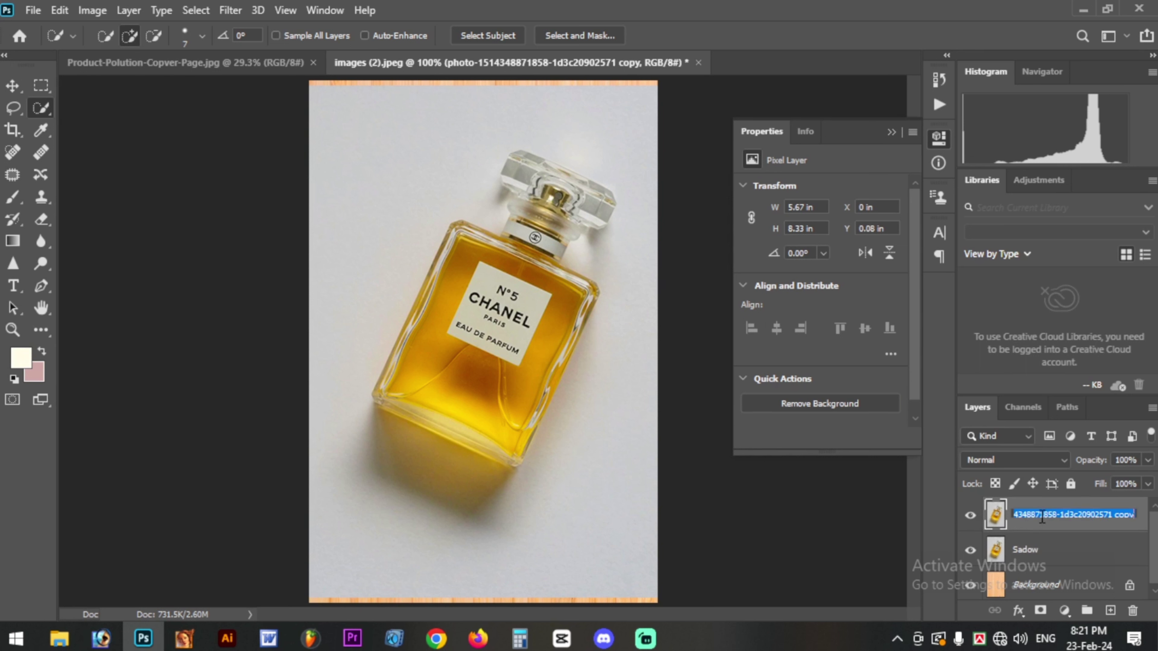
text(Mas)
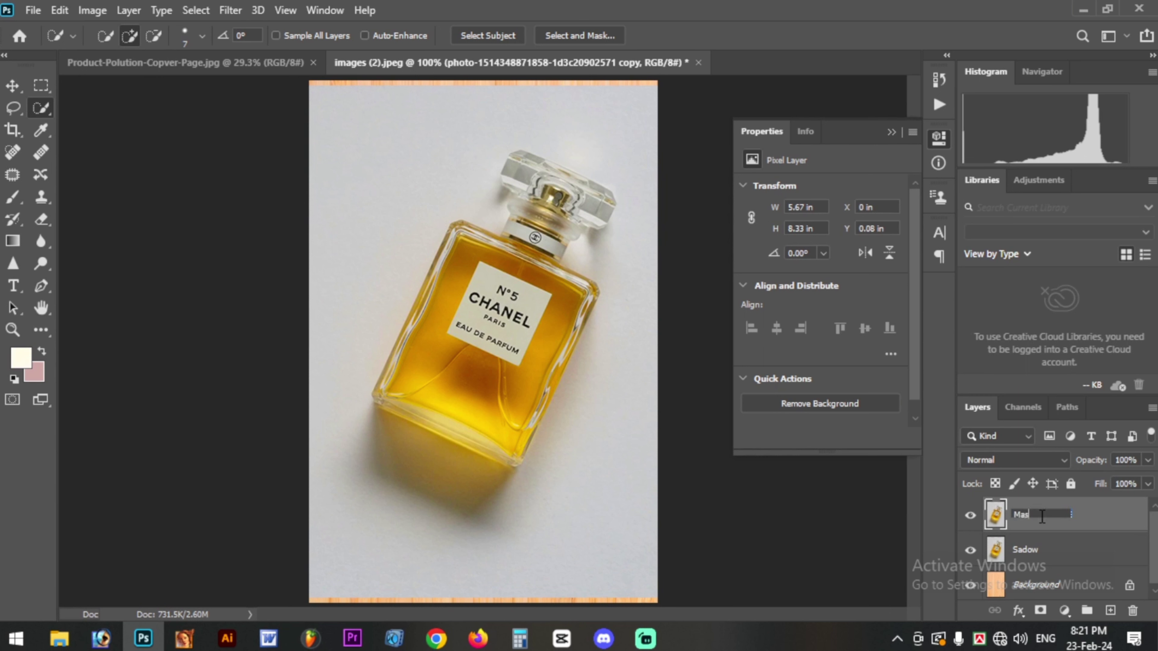
text(king)
key(Return)
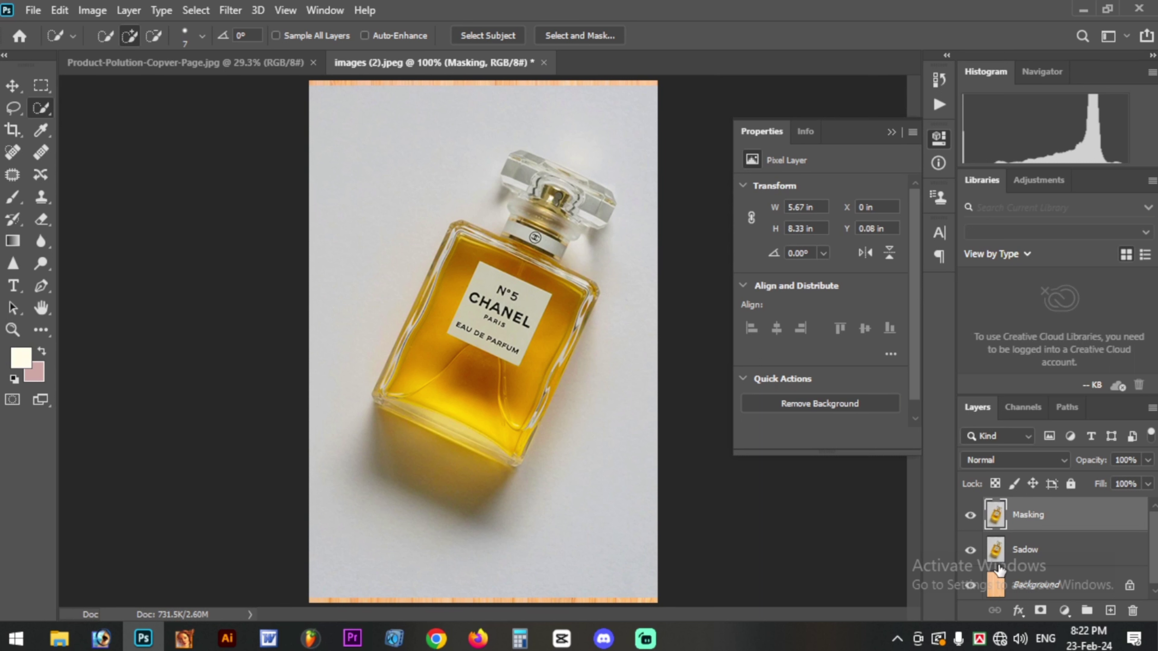
click(971, 550)
Step: Select the perfume bottle with Select > Subject, check its edges zoomed in, and close Properties
click(202, 12)
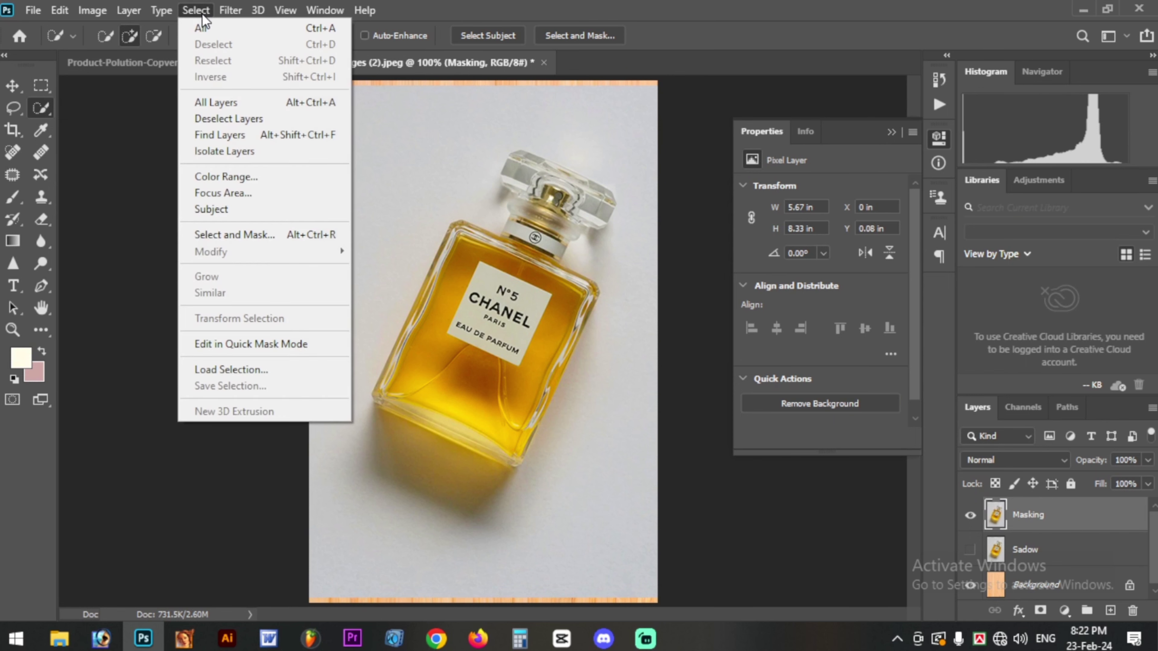
click(221, 209)
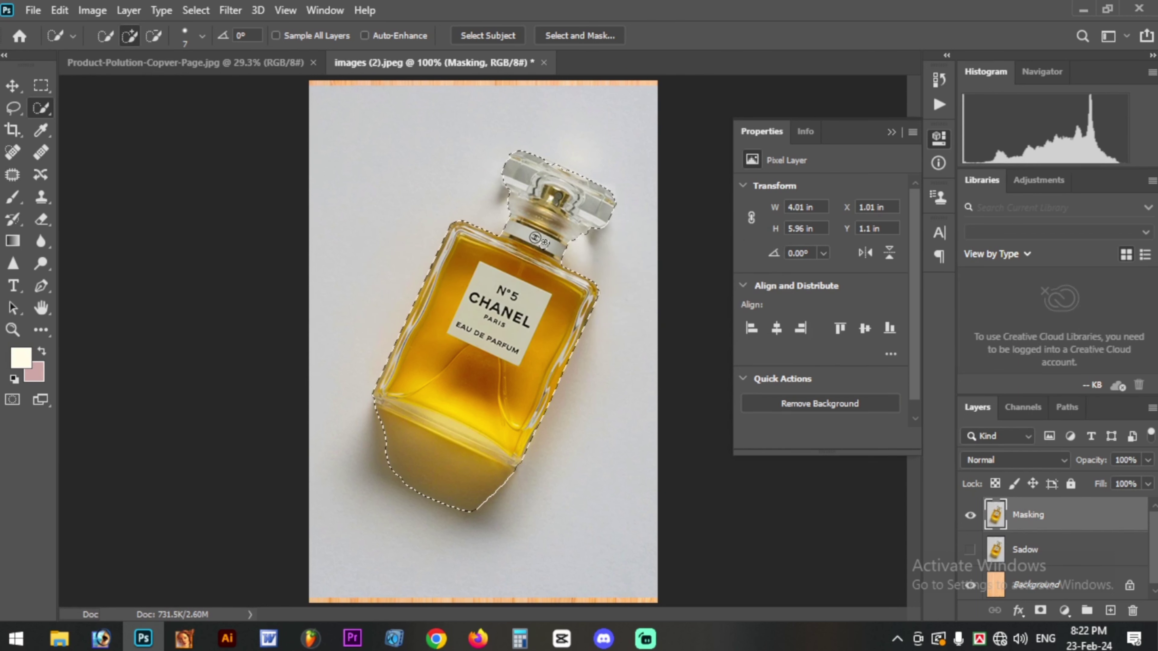
key(ctrl+plus)
key(ctrl+plus)
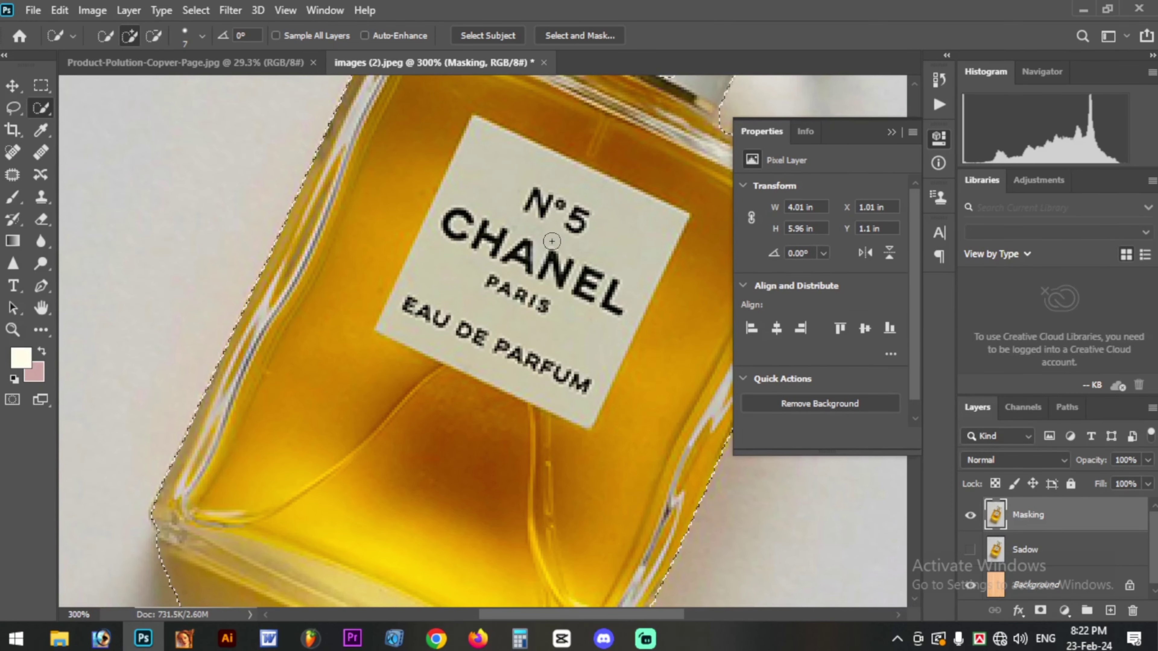
scroll(399, 238, up, 2)
scroll(456, 238, up, 1)
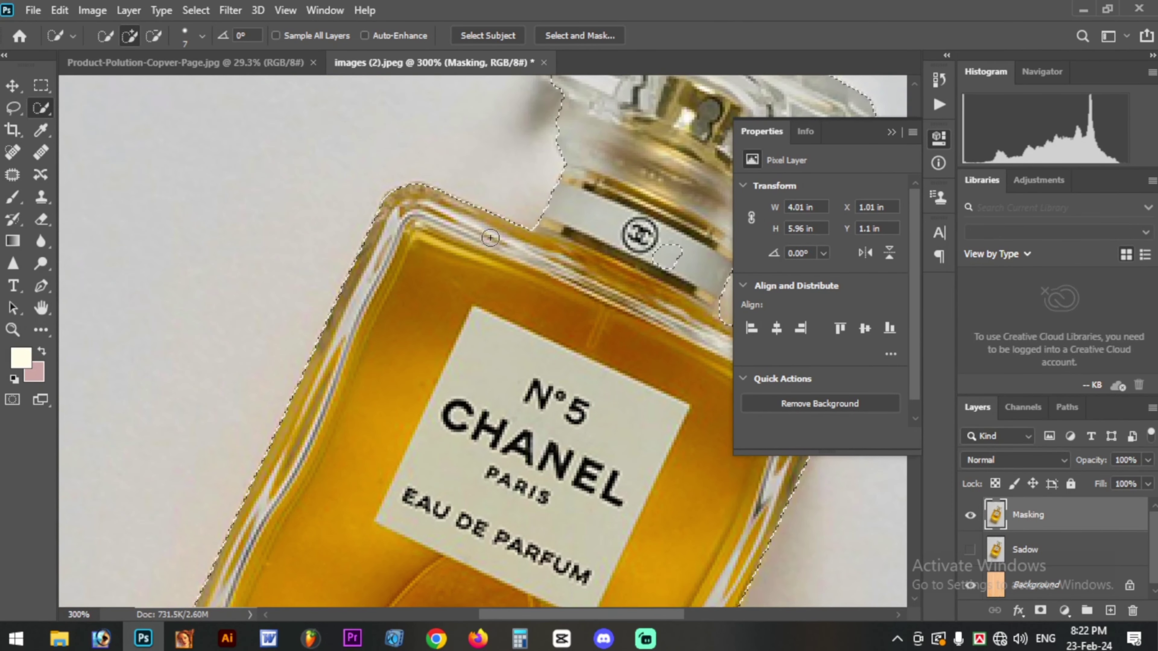
key(ctrl+minus)
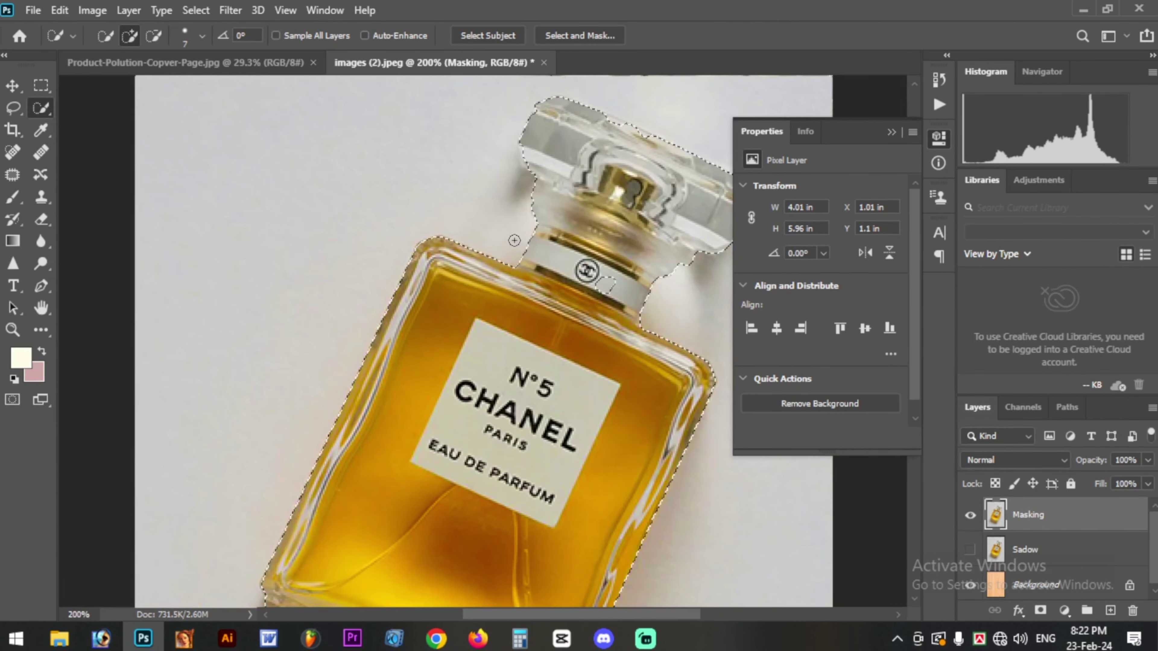
click(939, 138)
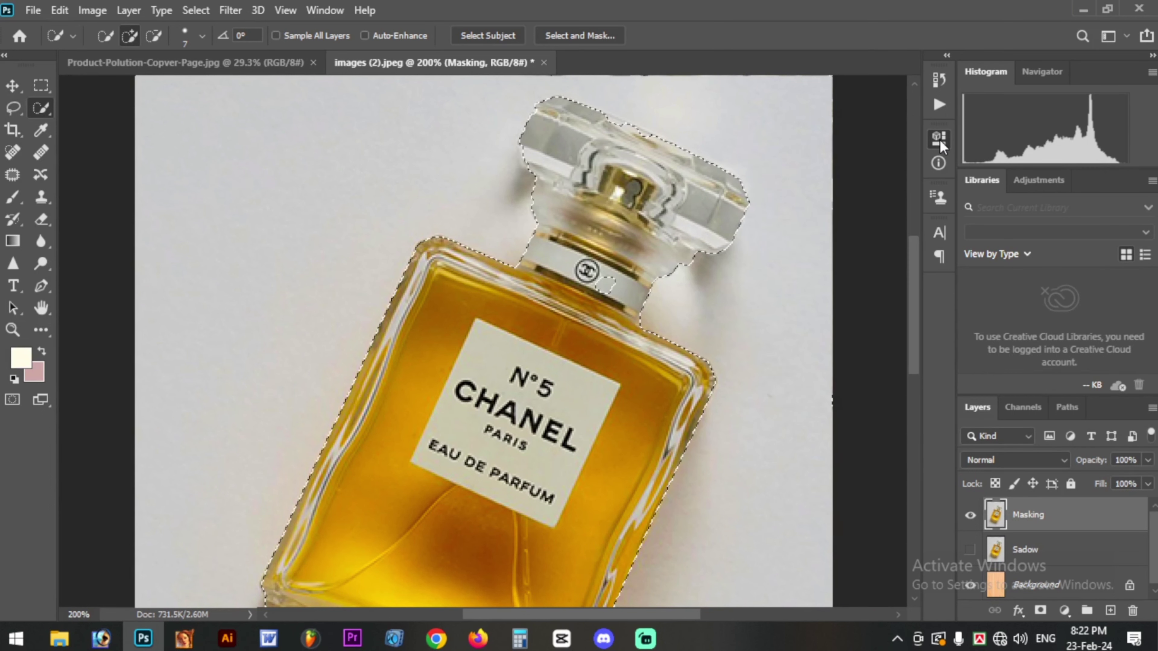
Step: Use Quick Selection in Add mode to include the neck band gap, then scroll down to the bottle's base
right_click(41, 108)
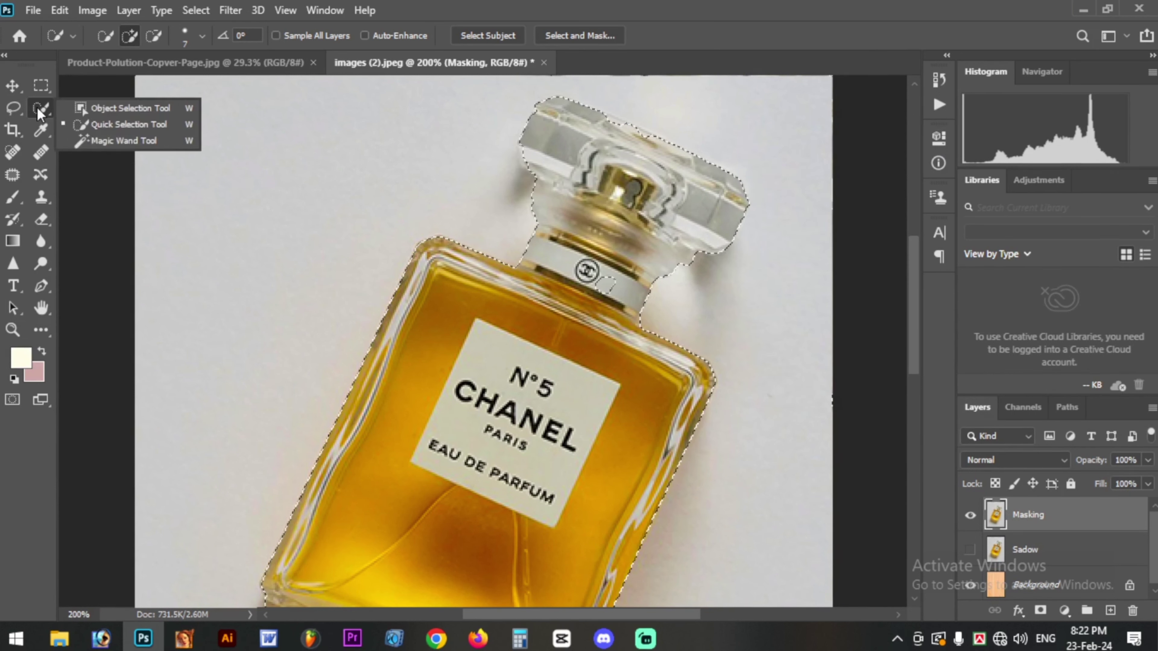
click(149, 123)
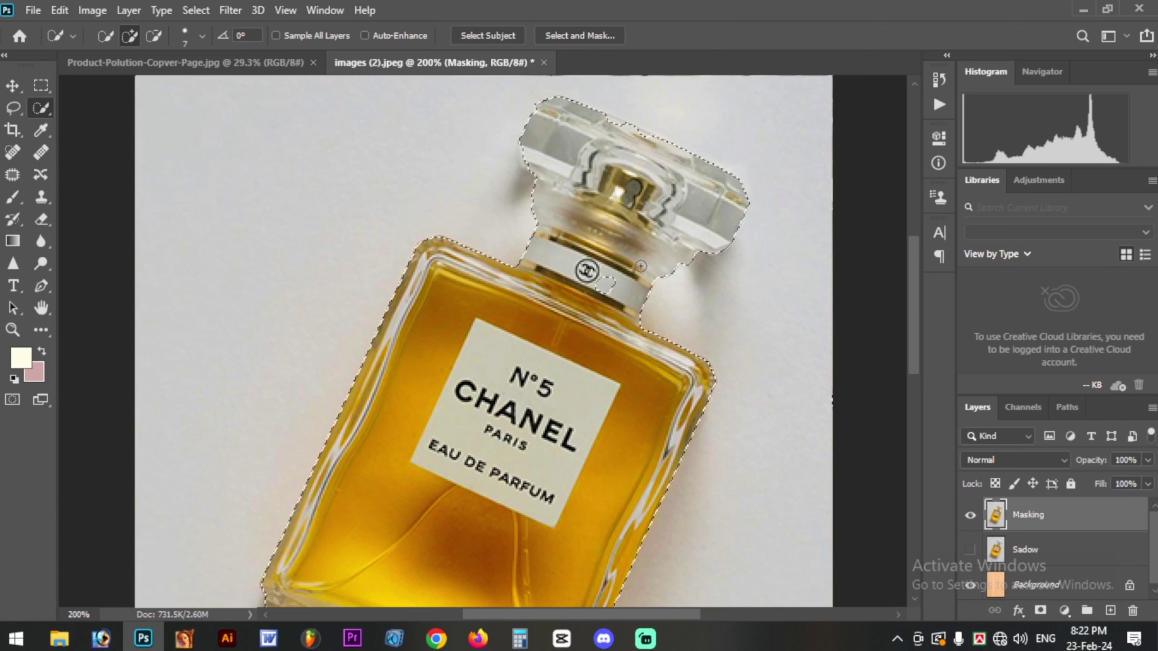
click(606, 286)
scroll(553, 392, down, 2)
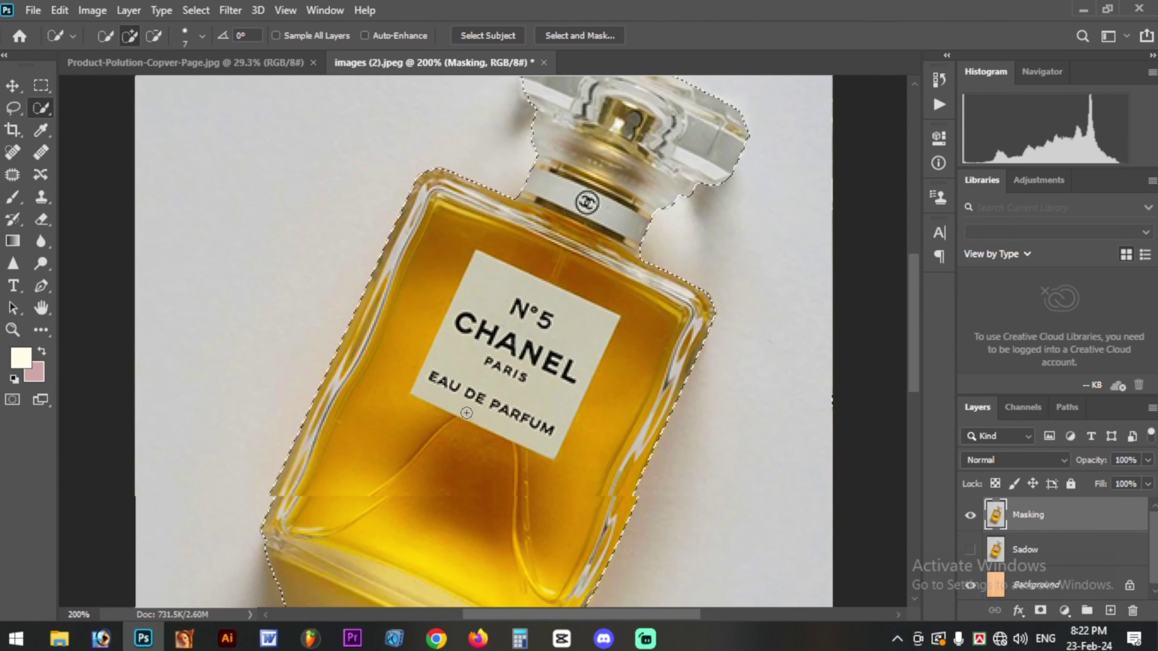
scroll(553, 392, down, 3)
scroll(433, 414, down, 3)
scroll(433, 414, down, 1)
scroll(433, 414, down, 1)
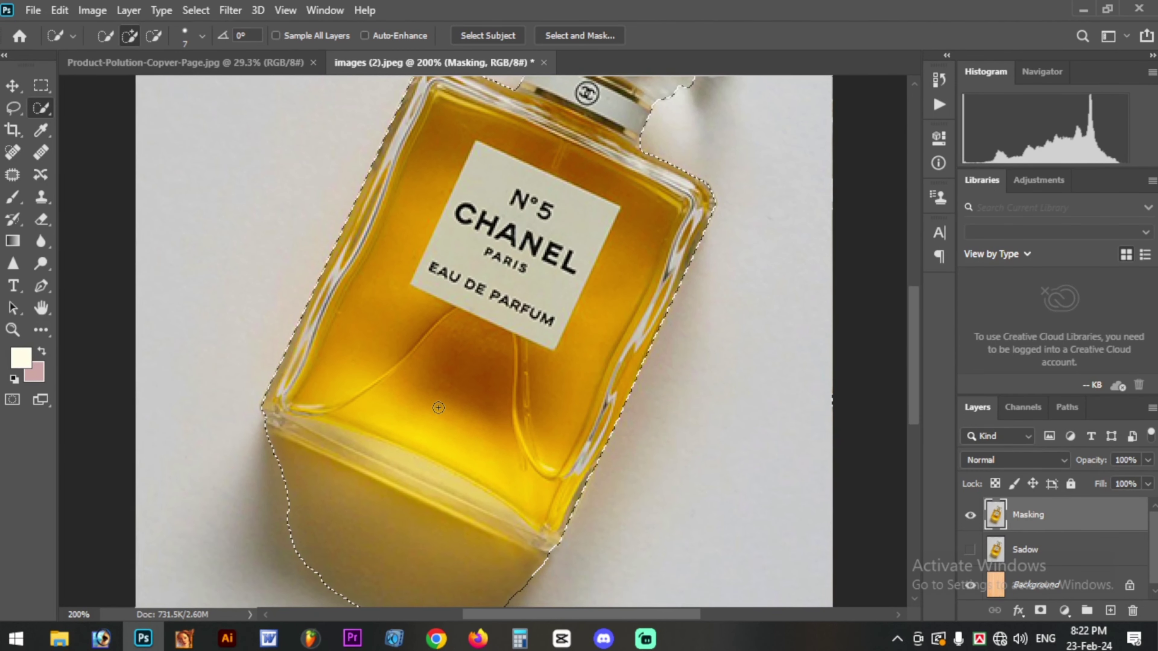
scroll(433, 414, down, 1)
scroll(435, 361, down, 1)
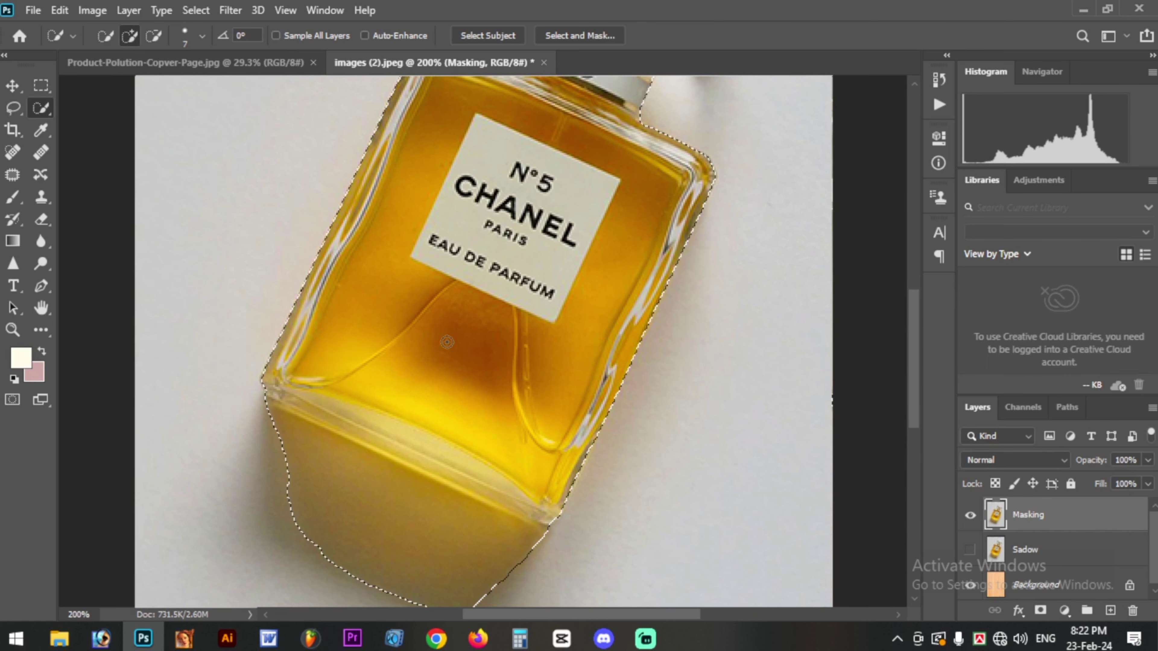
scroll(410, 356, down, 1)
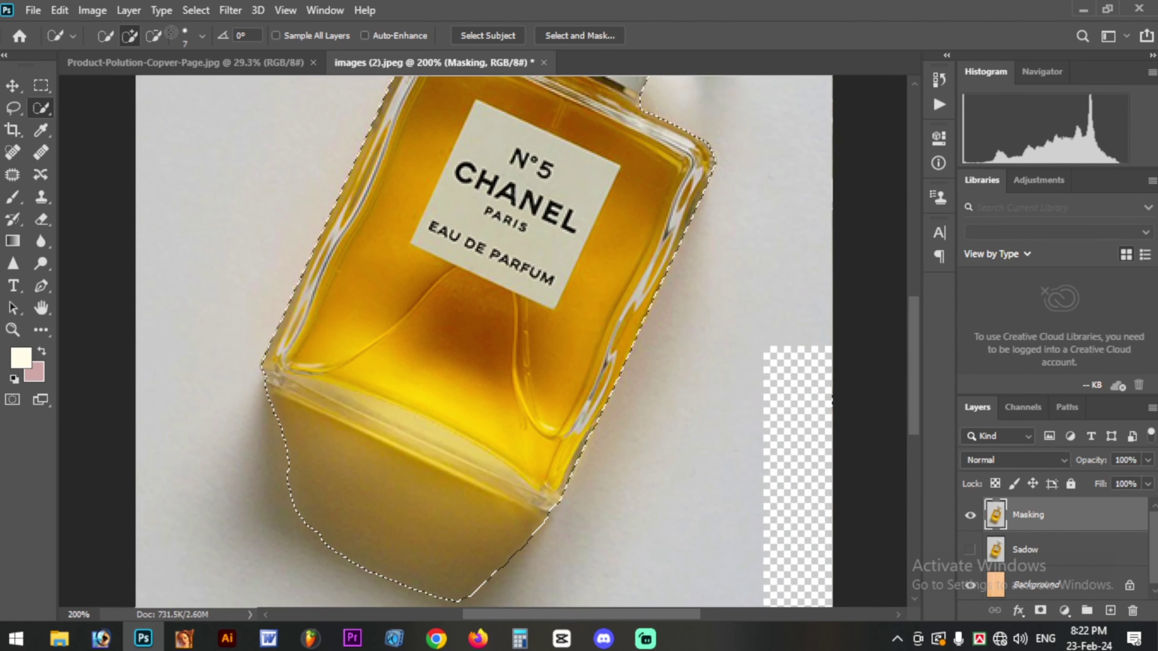
scroll(402, 354, down, 1)
scroll(483, 196, down, 1)
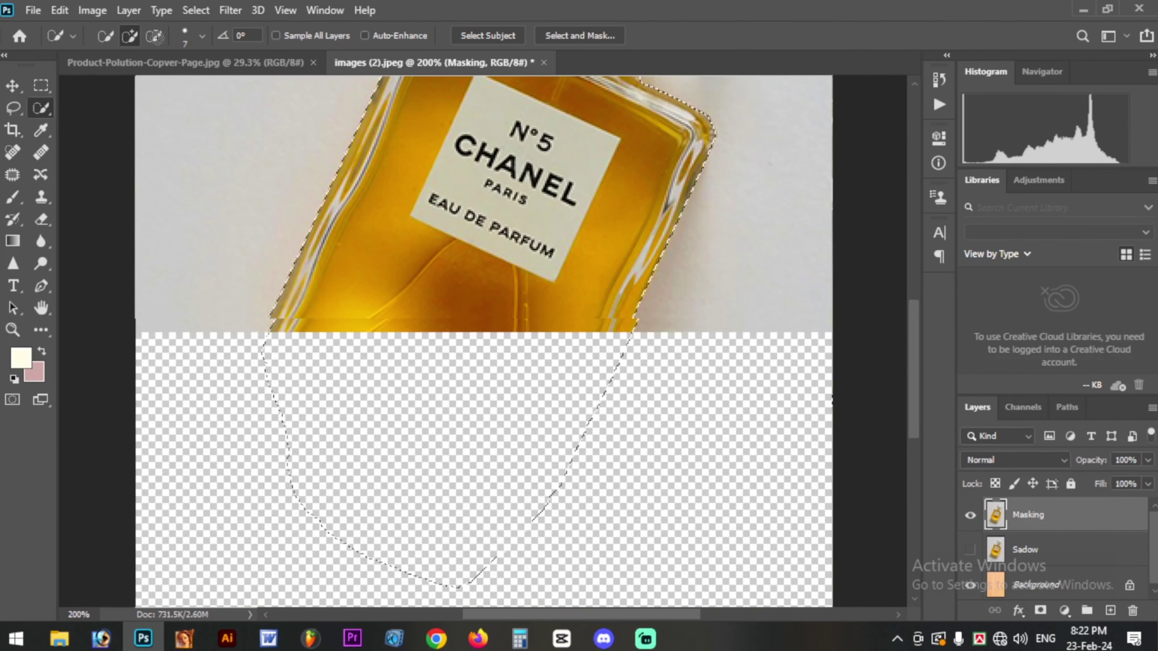
scroll(484, 196, down, 2)
scroll(923, 435, down, 3)
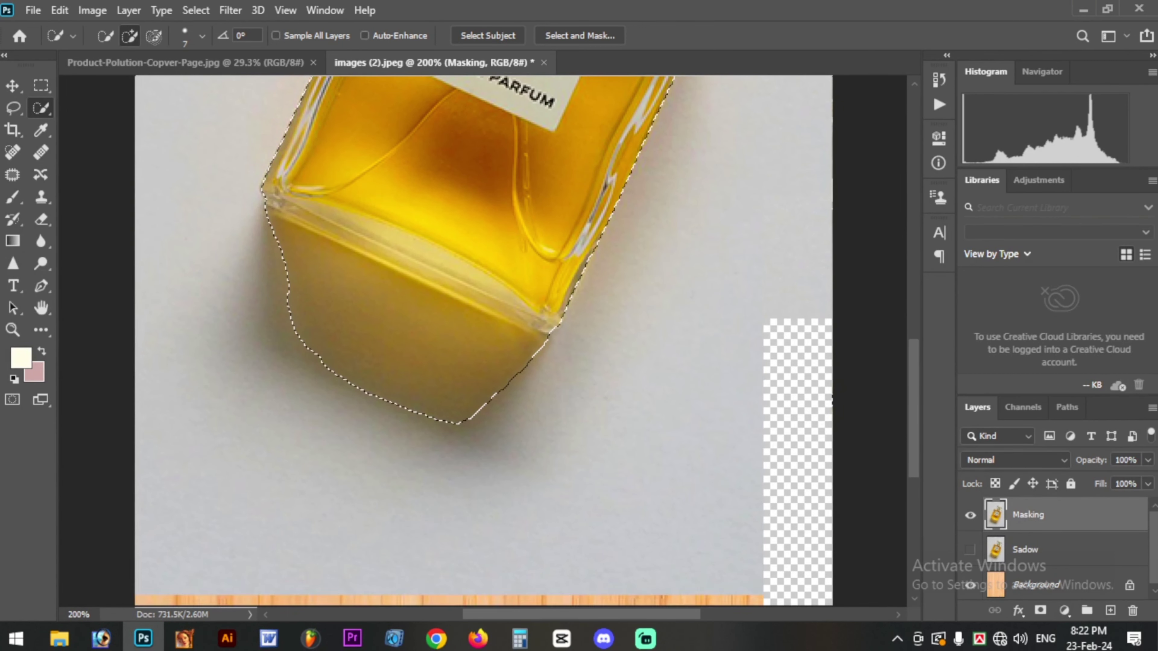
scroll(924, 434, down, 1)
scroll(924, 434, down, 1)
scroll(924, 435, down, 2)
scroll(924, 434, down, 2)
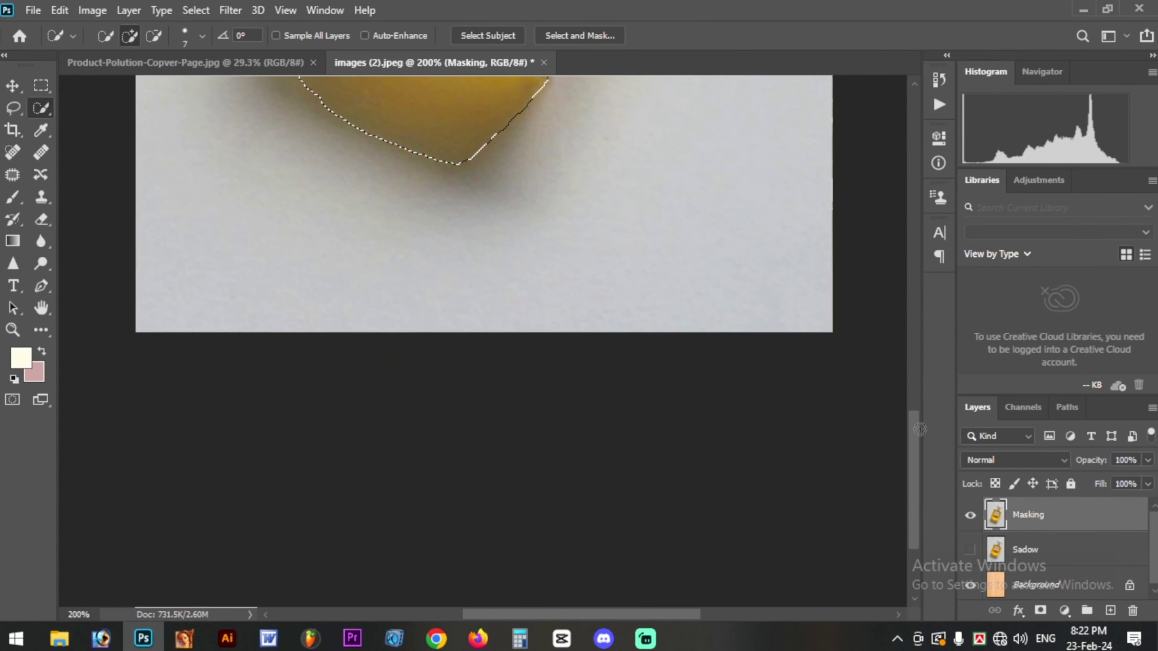
scroll(924, 434, down, 3)
scroll(918, 462, up, 1)
scroll(926, 401, up, 8)
scroll(913, 362, down, 1)
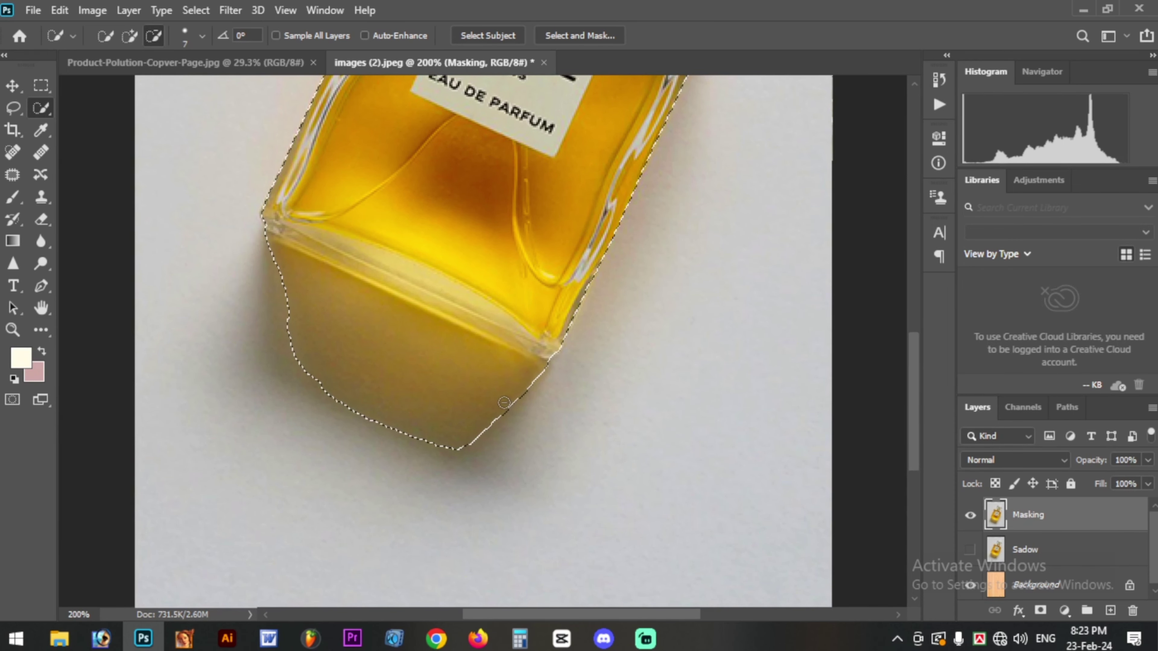
Step: Trim the shadow from the selection's bottom corners with Quick Selection add/subtract, then fit the image on screen
mouse_move(529, 376)
mouse_down()
mouse_move(443, 346)
mouse_move(315, 327)
mouse_move(369, 388)
mouse_up()
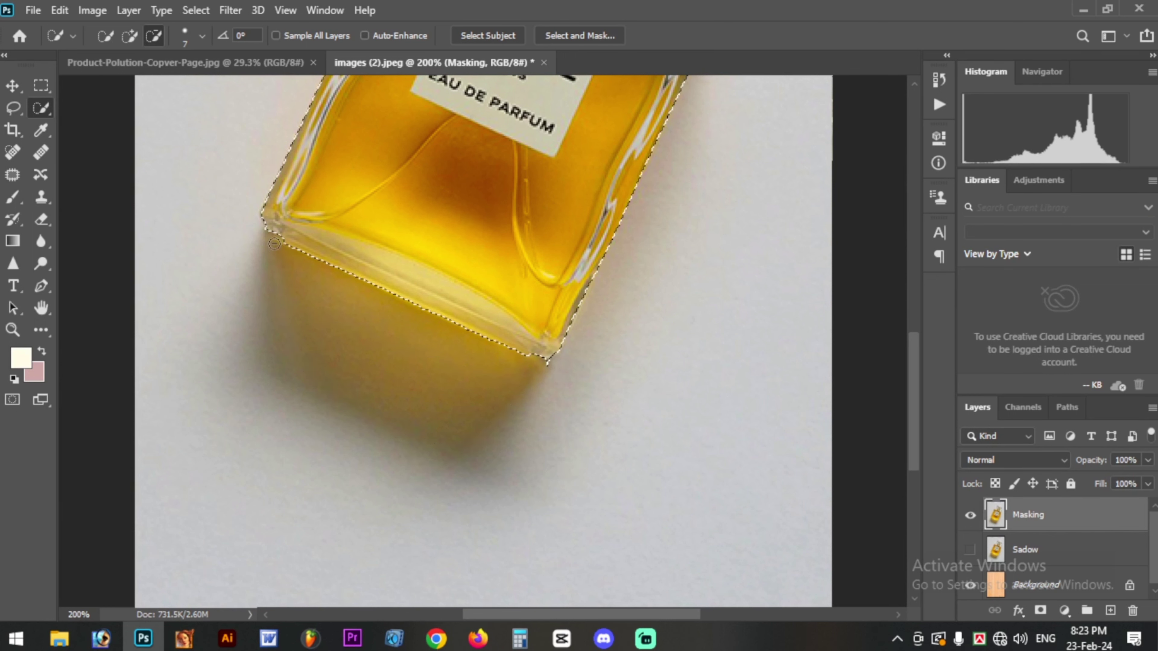
drag(561, 366, 547, 368)
click(130, 36)
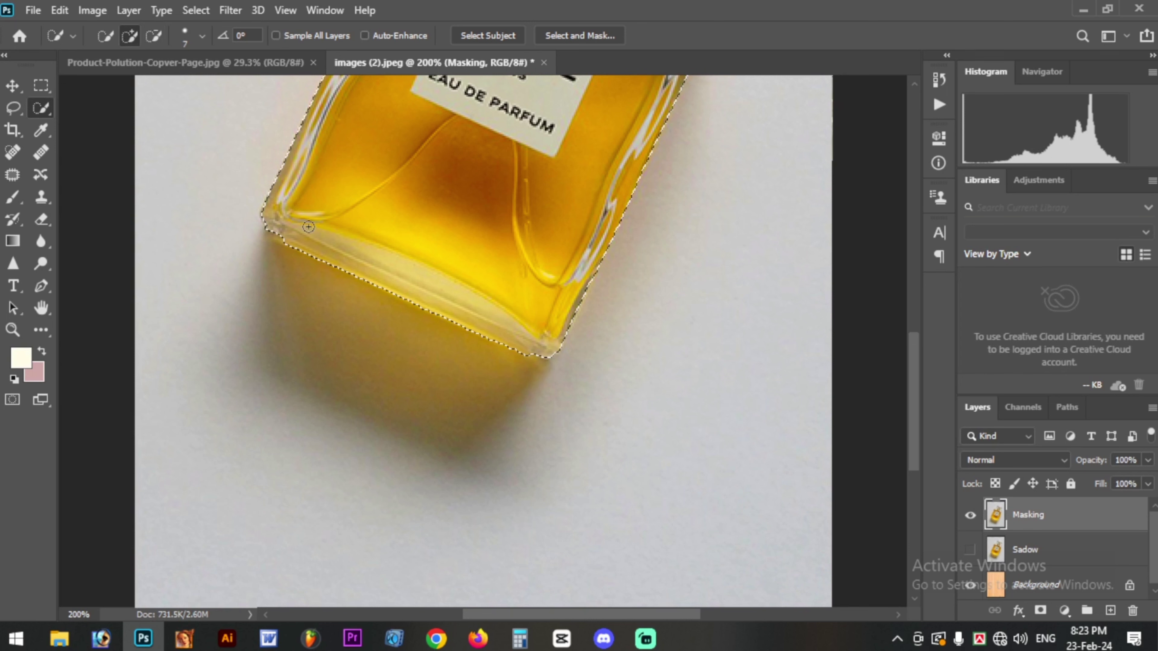
drag(303, 231, 256, 219)
click(153, 35)
drag(246, 216, 258, 231)
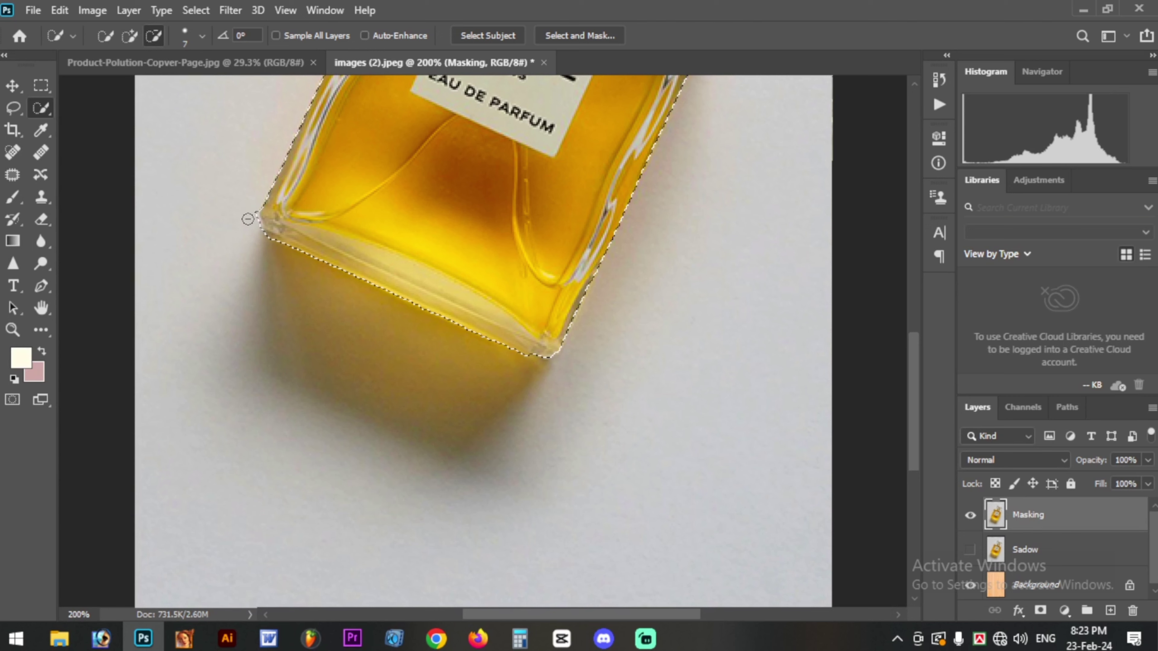
drag(255, 237, 253, 216)
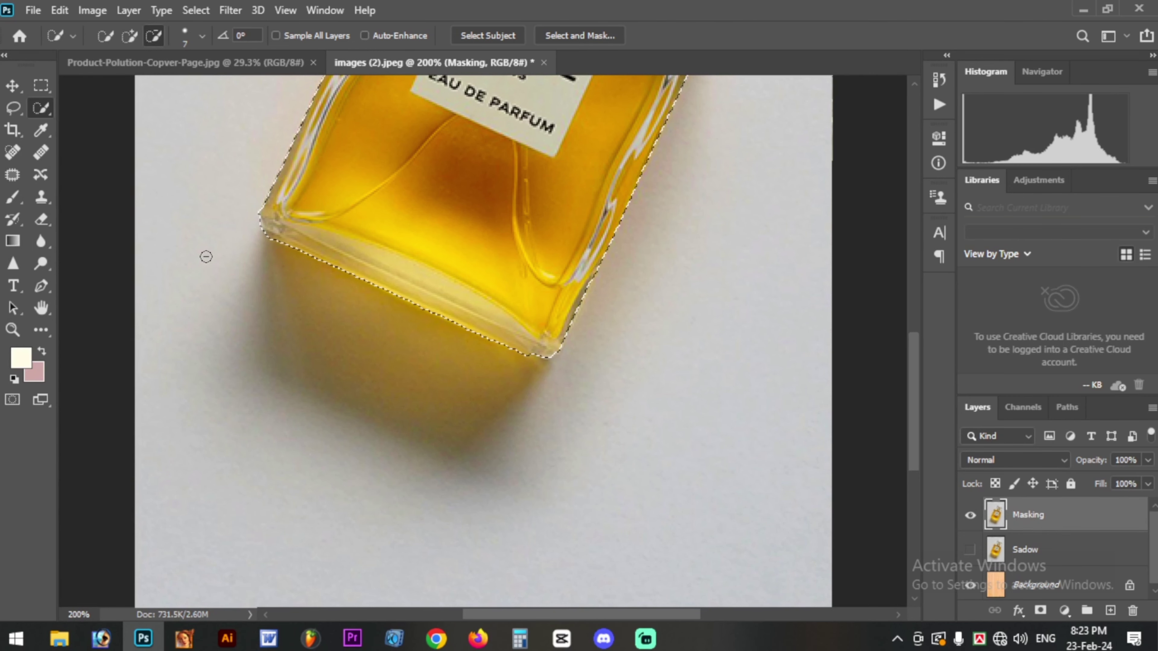
key(ctrl+minus)
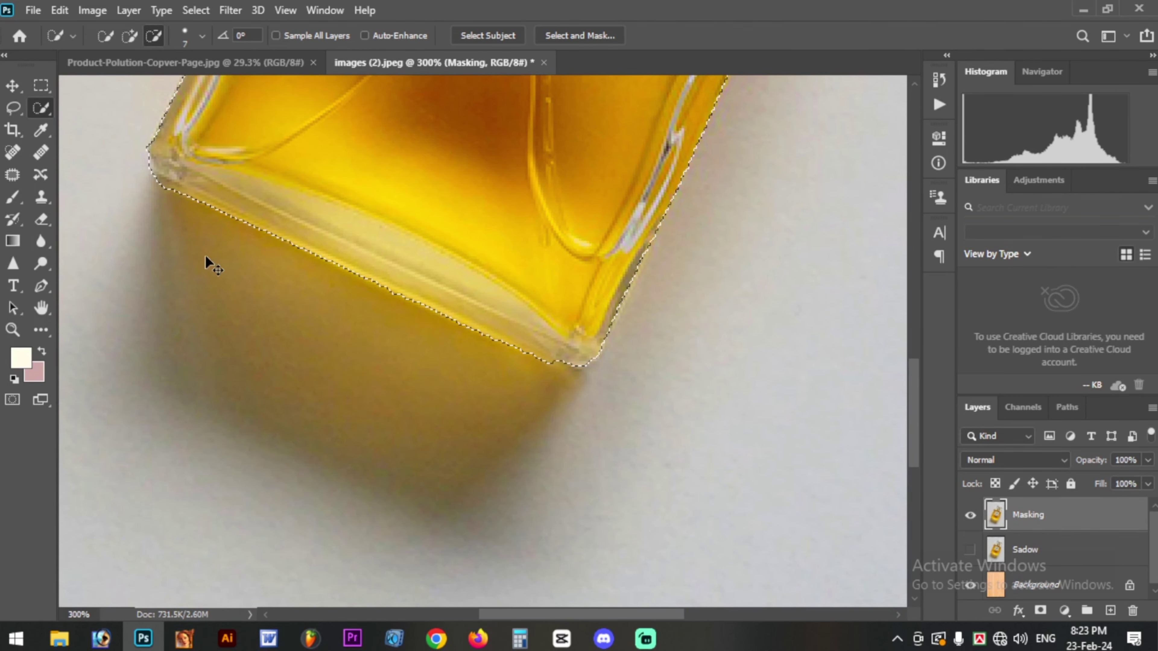
key(ctrl+0)
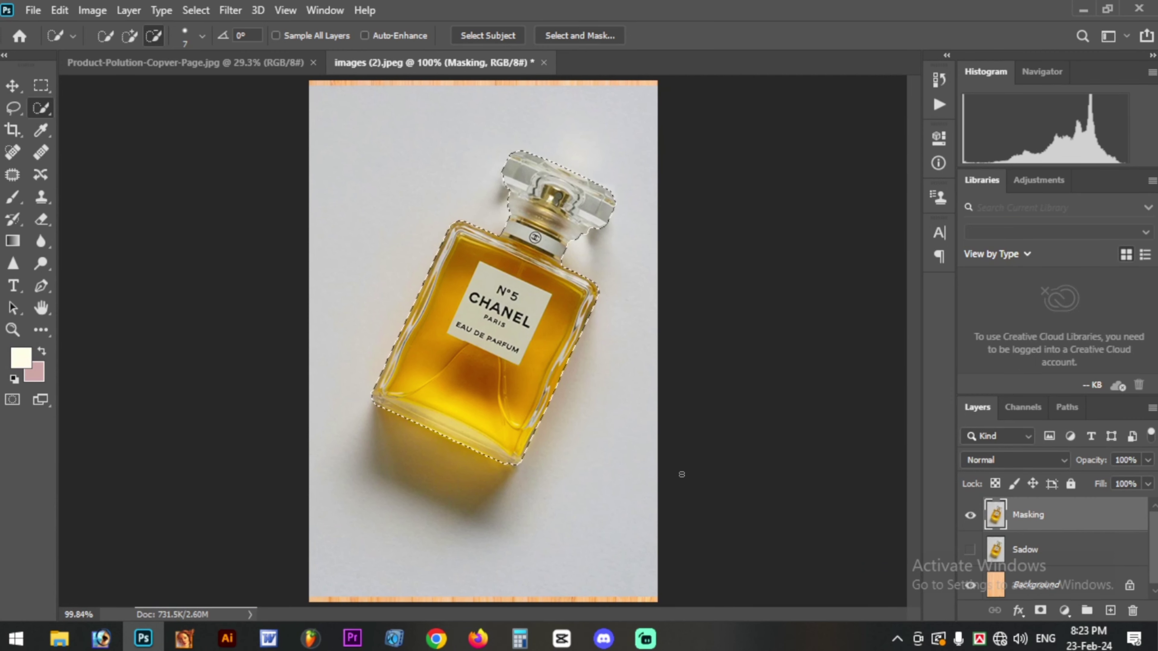
Step: Mask the Masking layer to the bottle, show the Sadow layer and set it to Multiply
click(1040, 611)
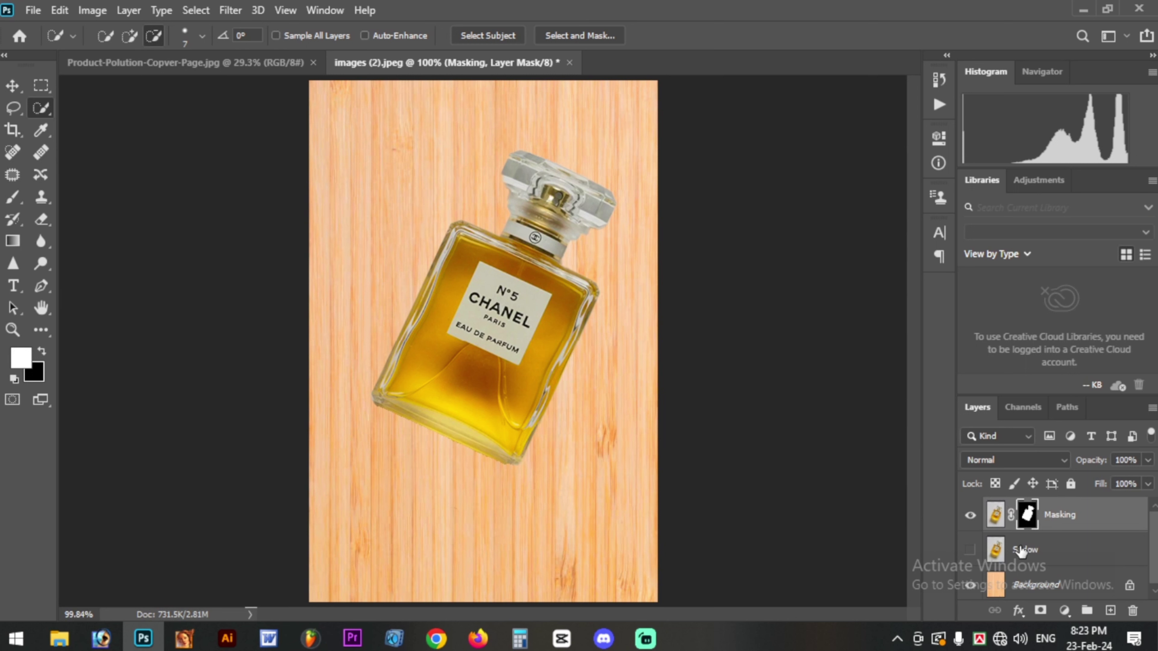
click(969, 551)
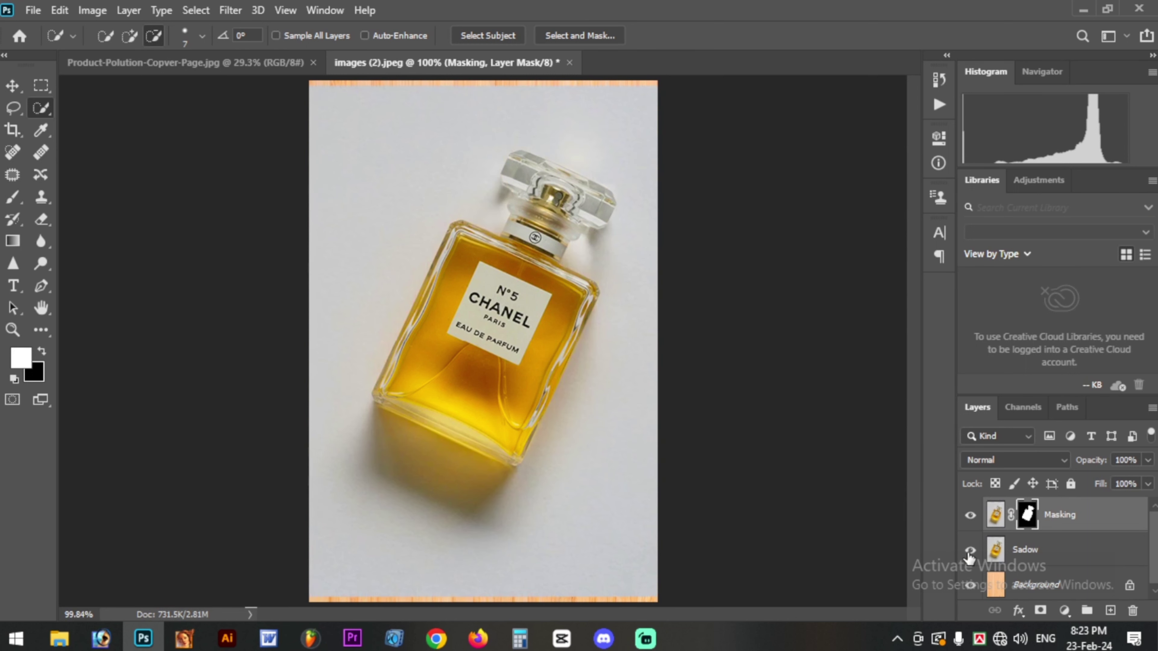
click(1025, 551)
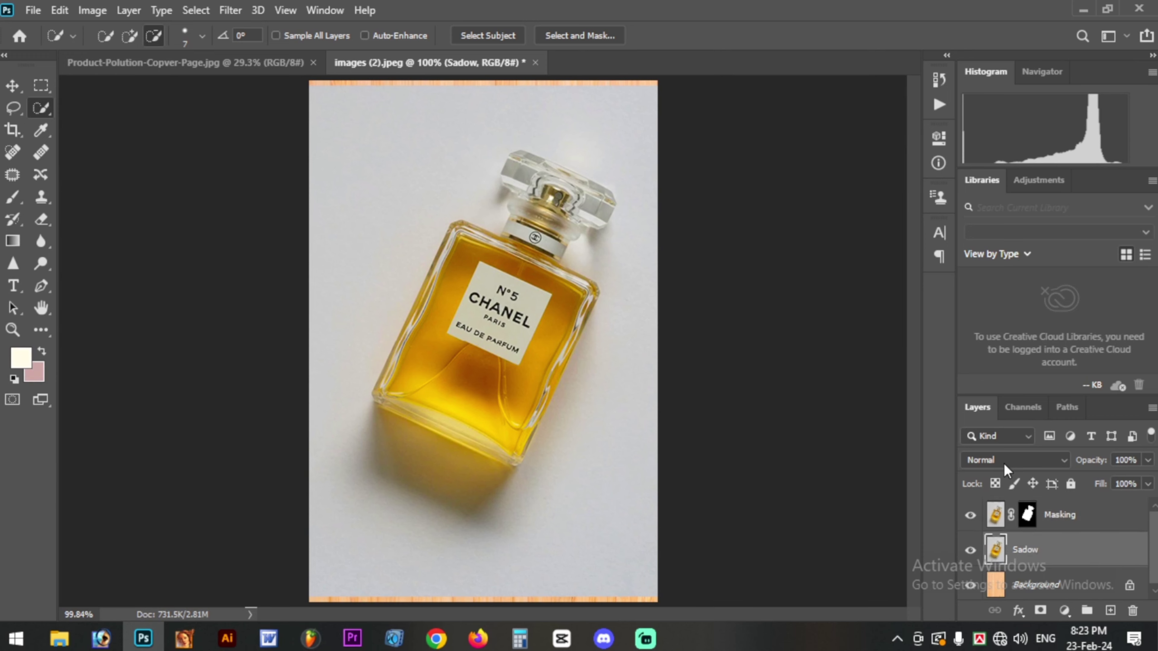
click(1004, 463)
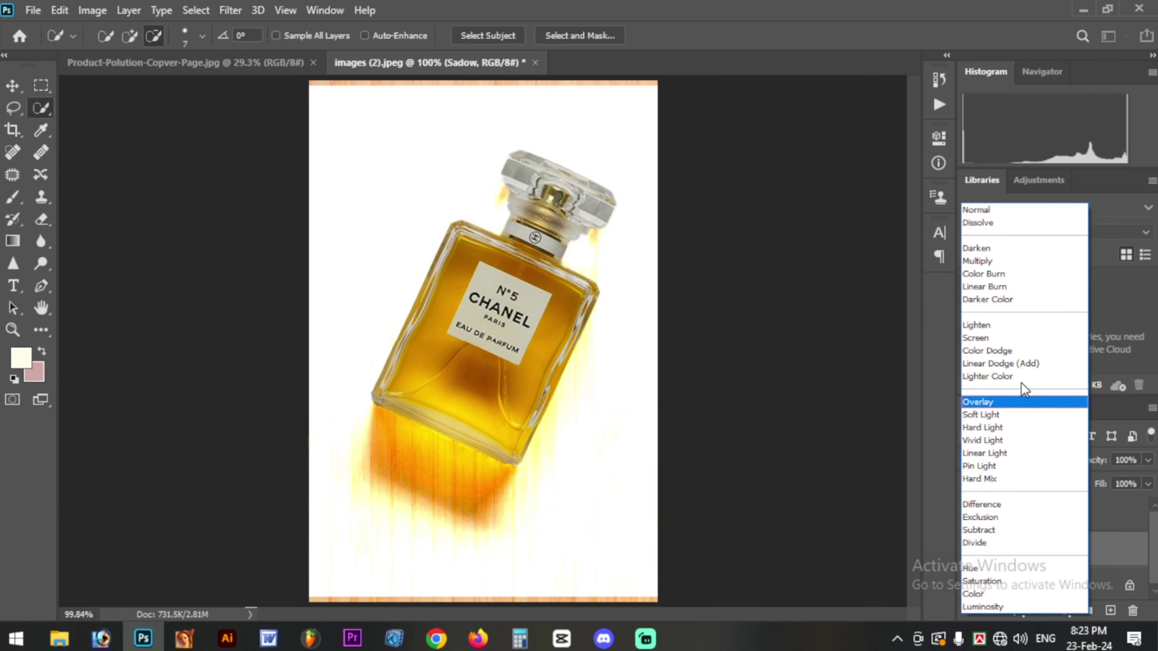
click(979, 260)
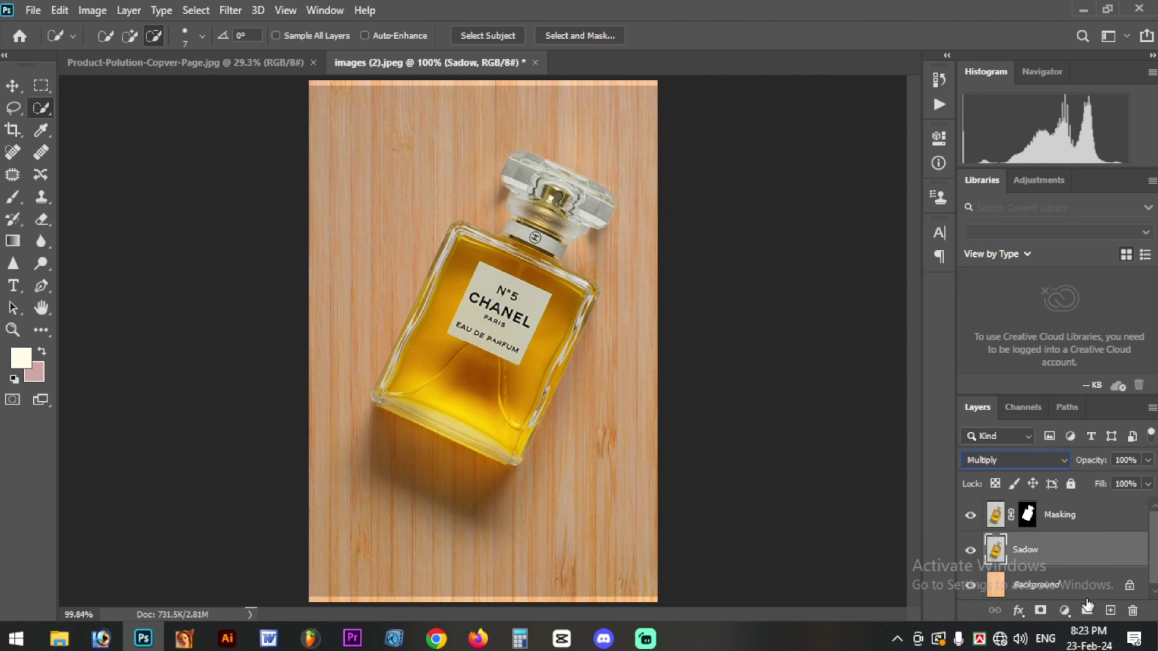
click(1065, 612)
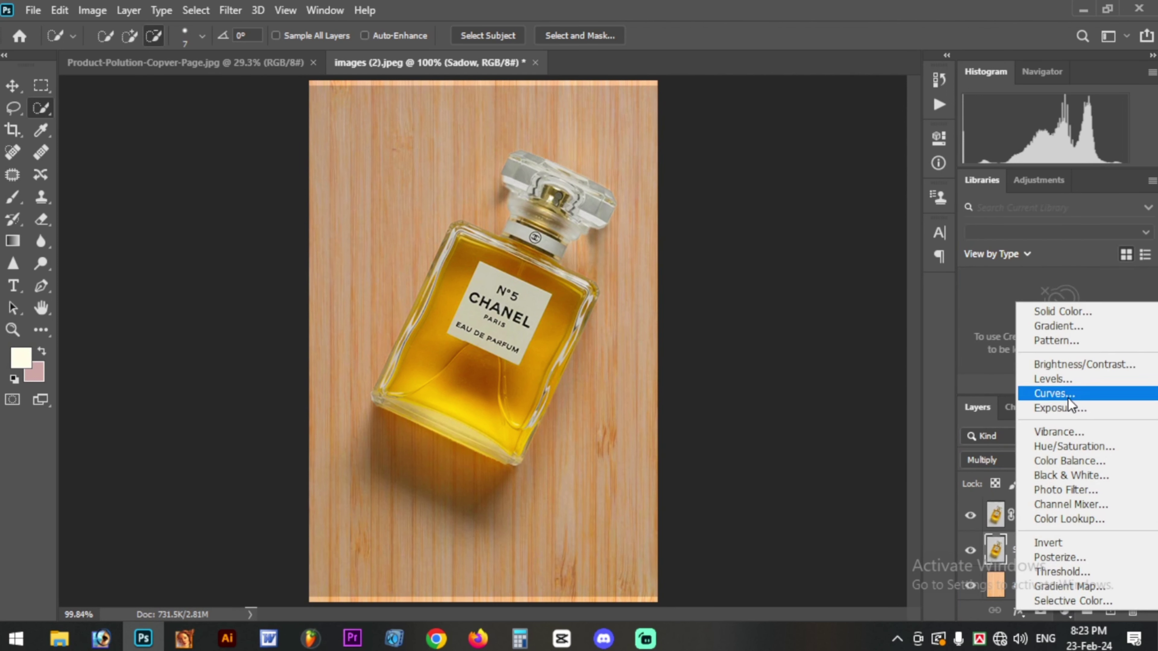
Step: Add a Levels adjustment clipped to Sadow with its white input set to 190
click(1062, 380)
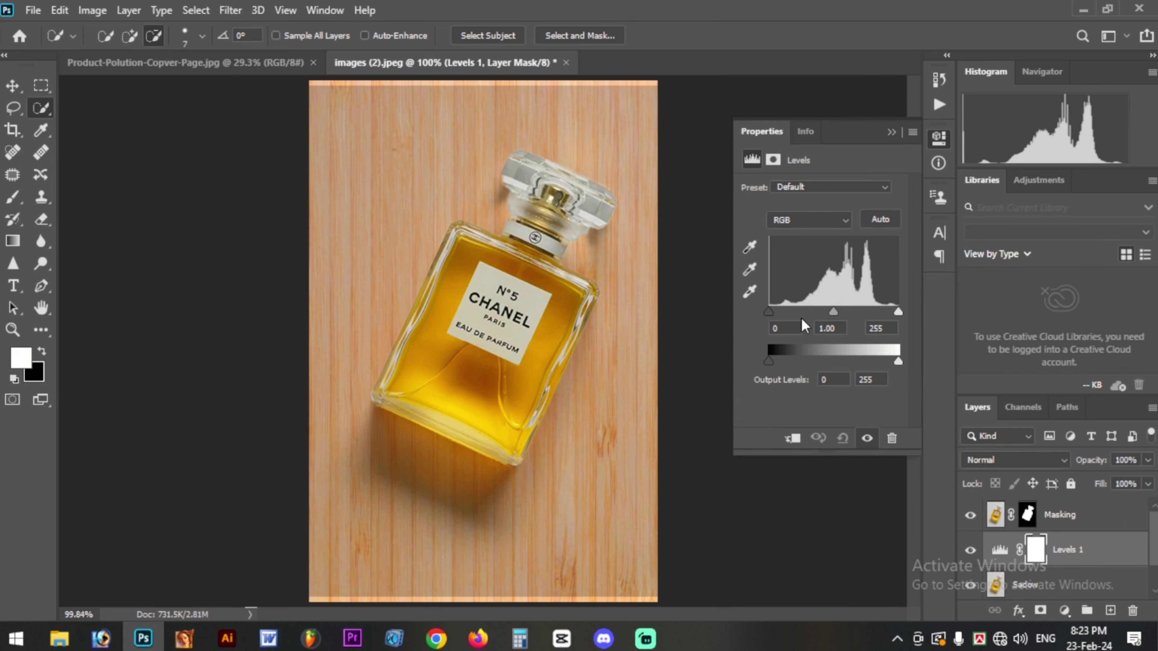
click(793, 439)
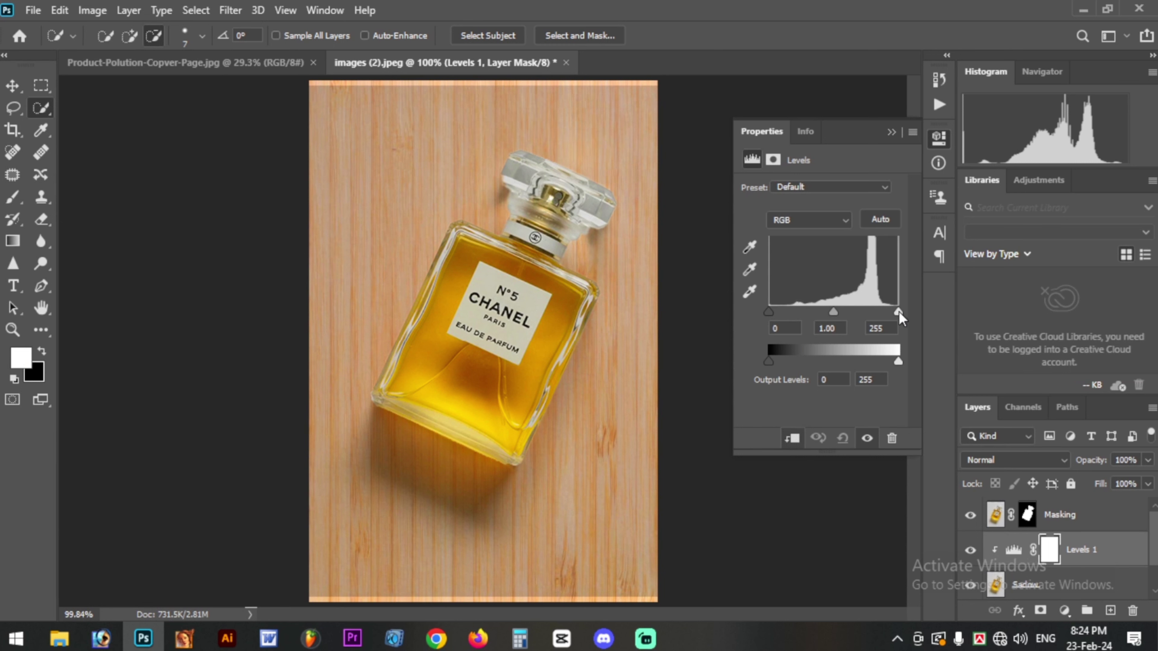
drag(898, 311, 869, 313)
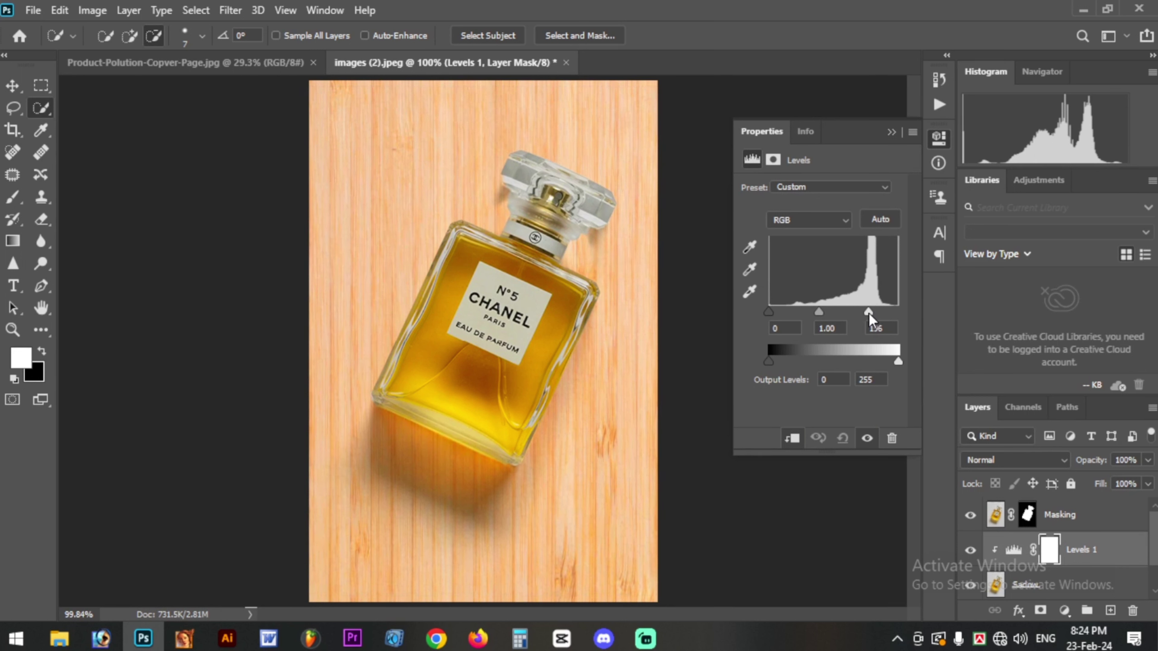
click(877, 329)
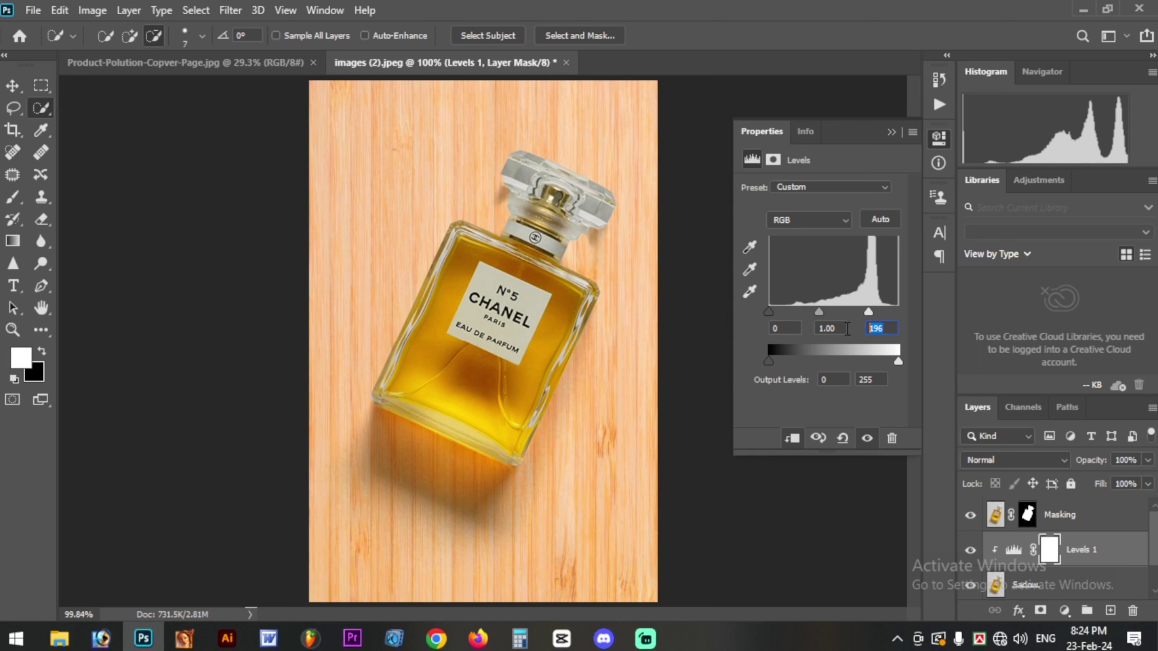
text(190)
click(13, 85)
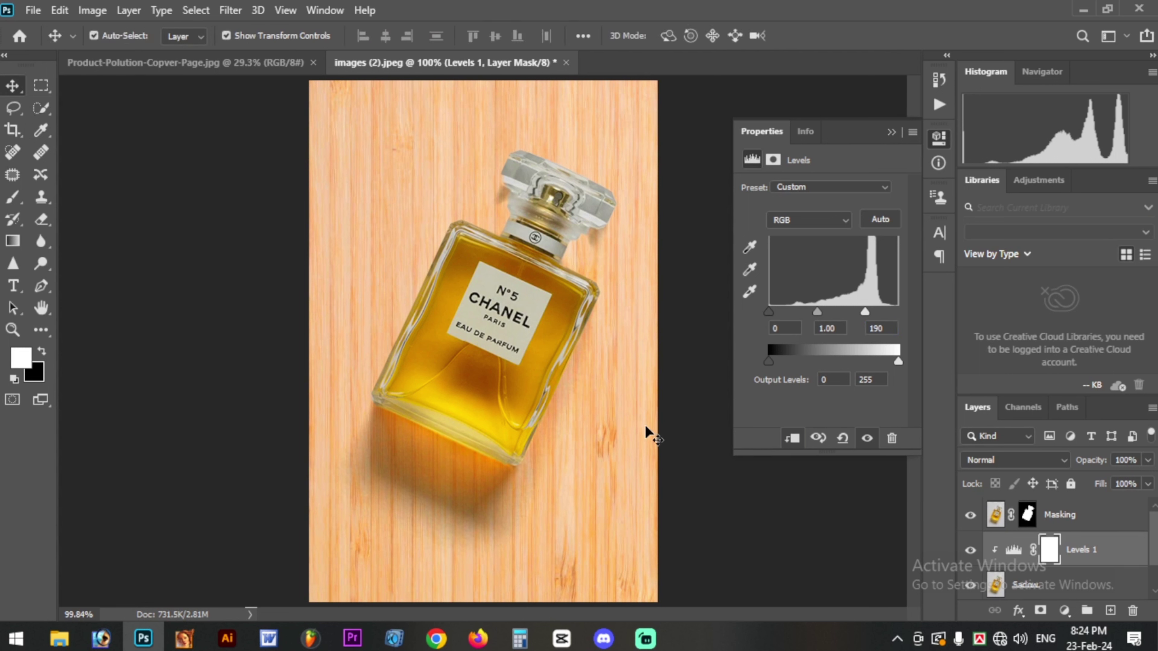